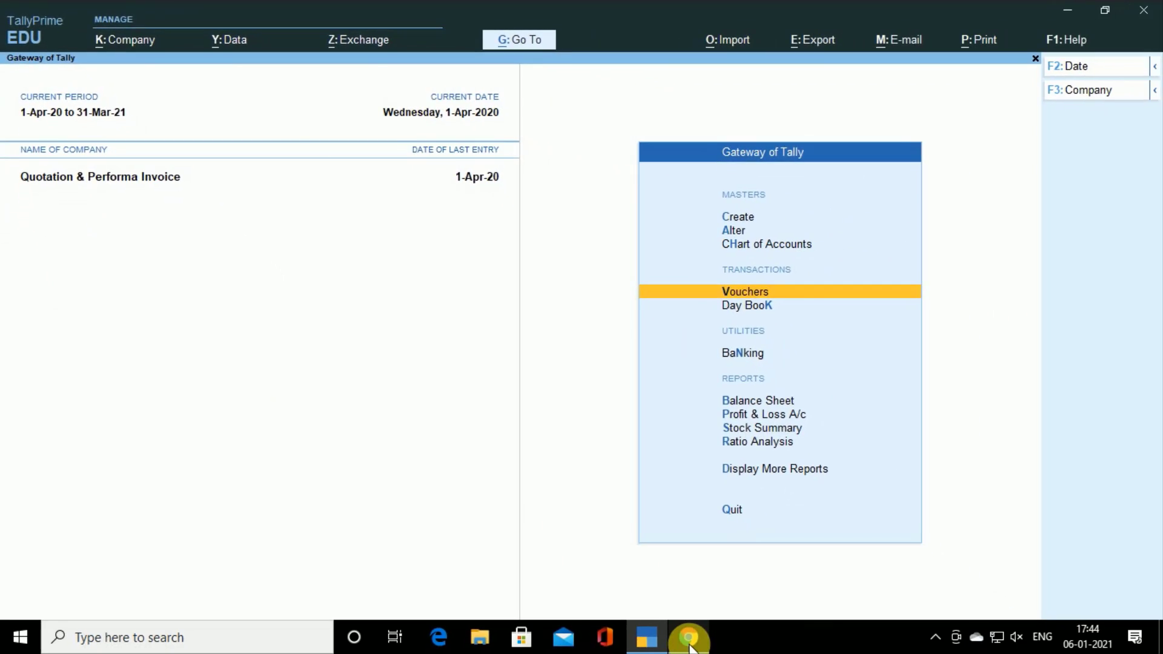
Switch to Chrome and examine the sample quotation PDF's header, customer details, item lines, tax totals, bank details and terms.
left_click(690, 646)
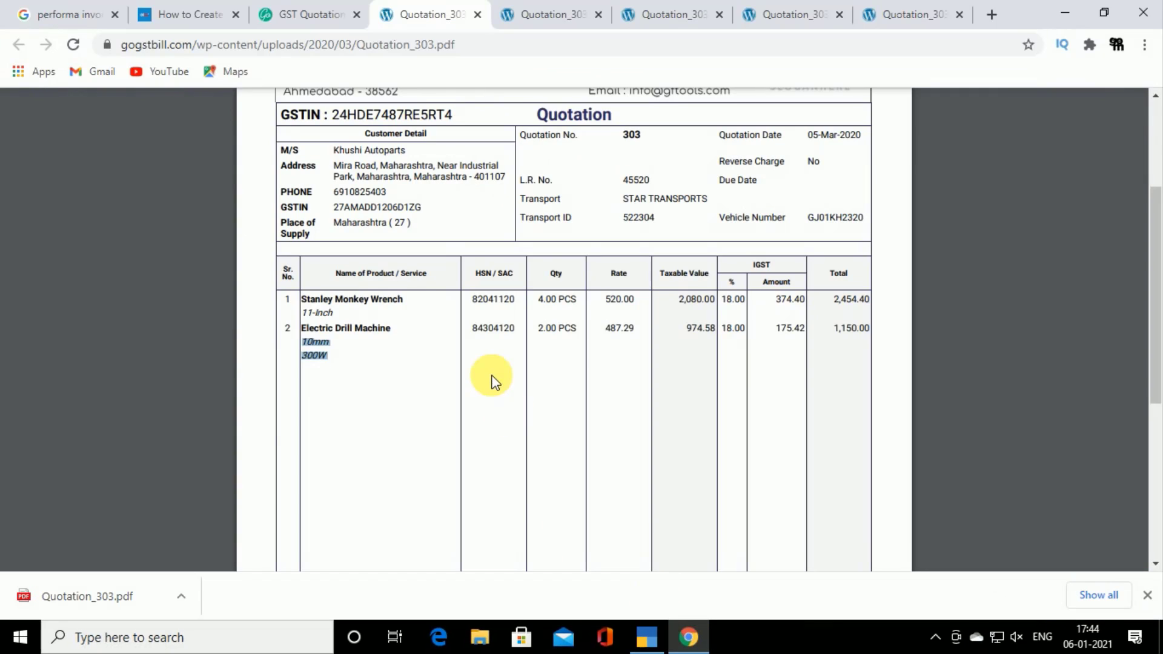
scroll(520, 357, "up", 3)
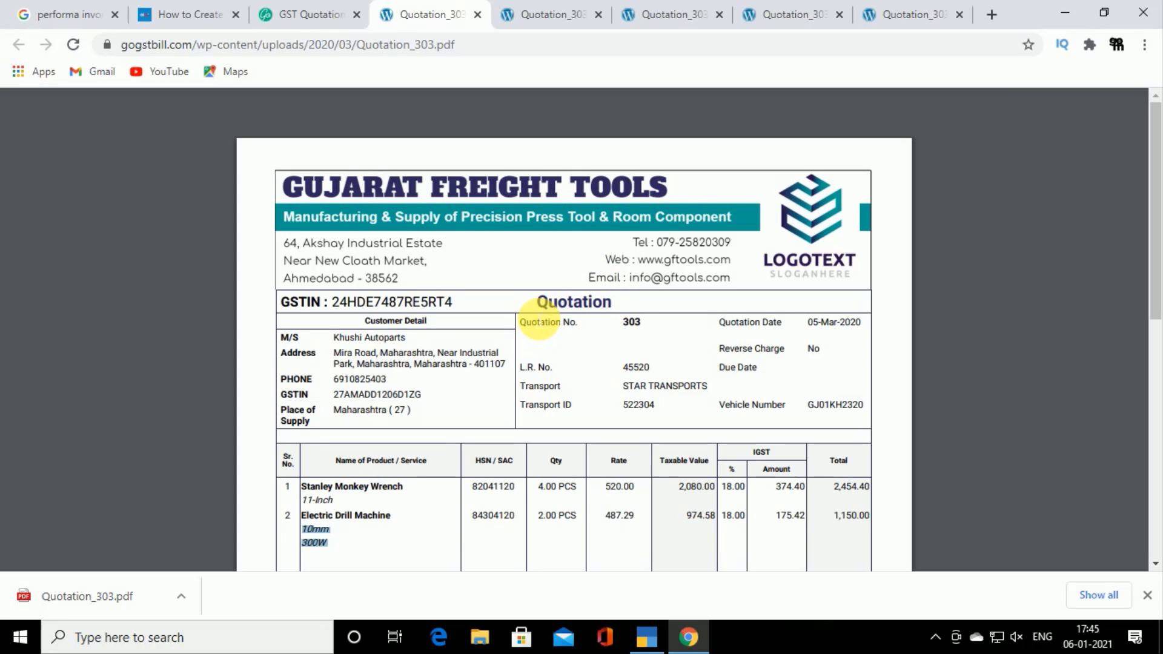
scroll(540, 321, "down", 3)
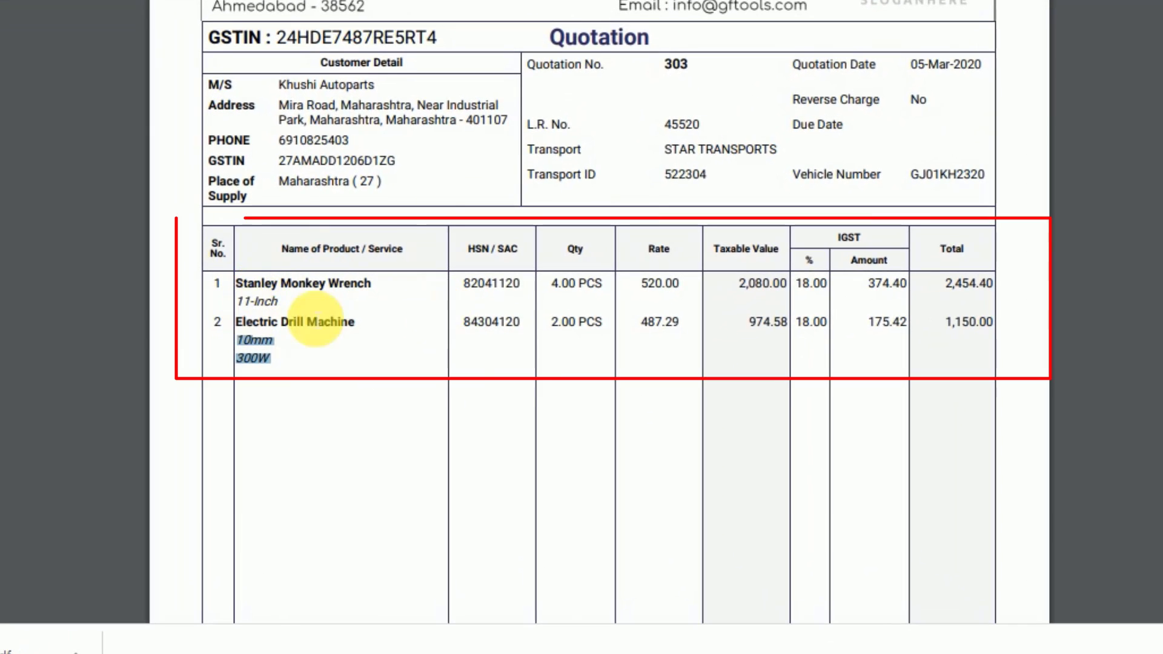
left_click(459, 356)
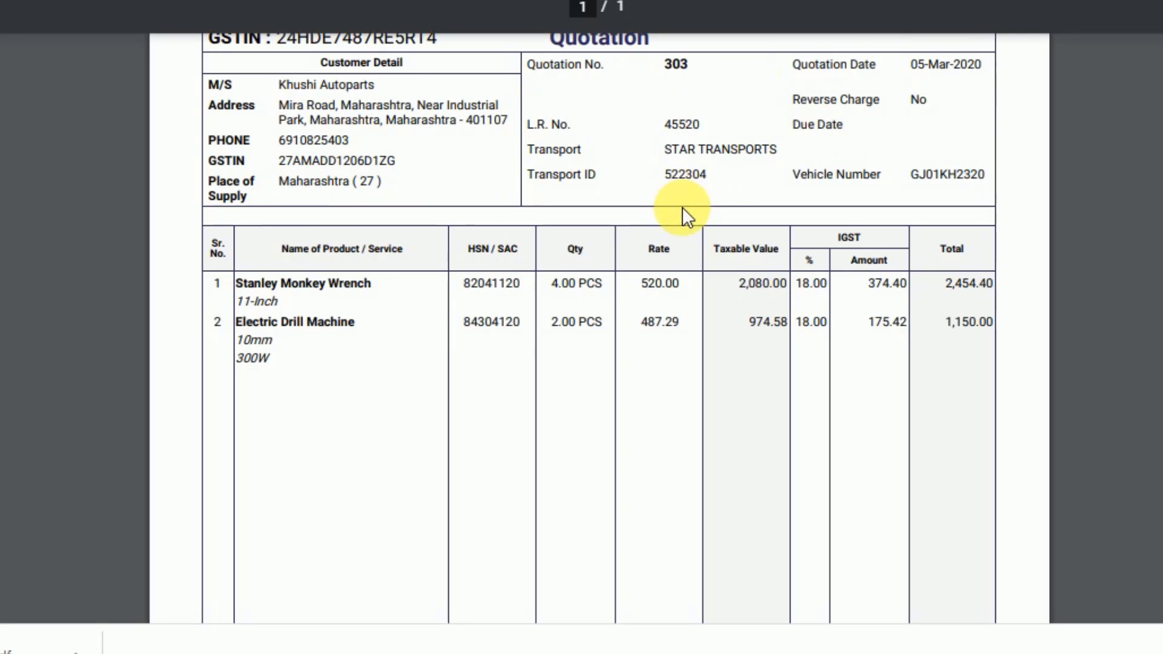
scroll(687, 230, "down", 5)
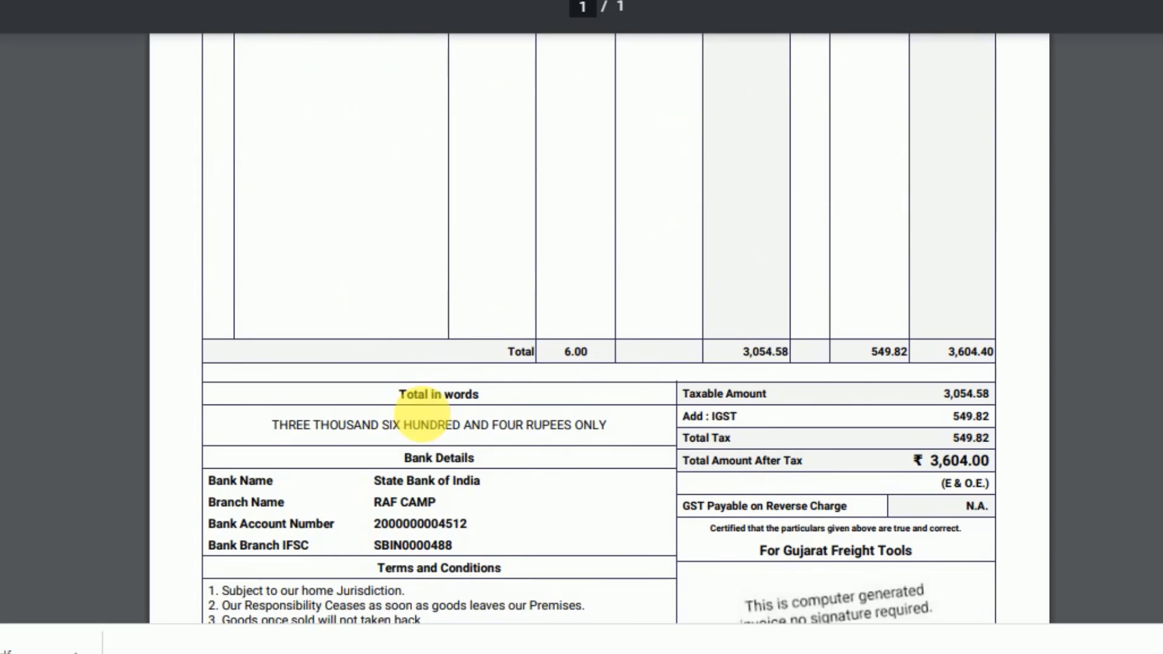
scroll(835, 397, "up", 5)
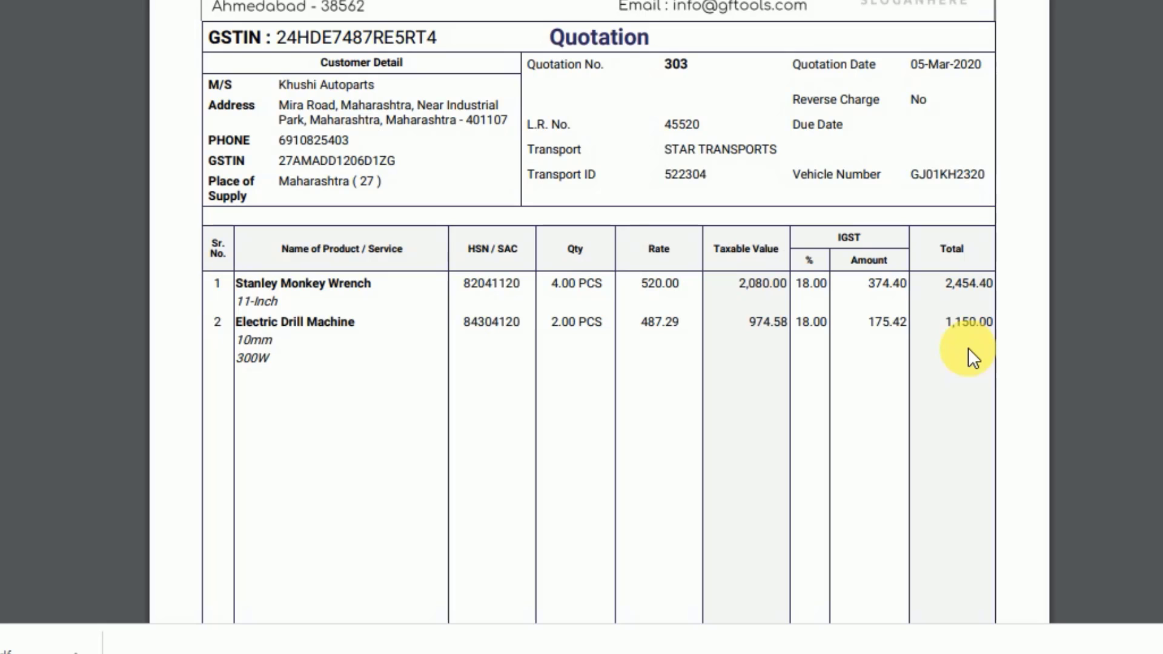
scroll(406, 327, "up", 3)
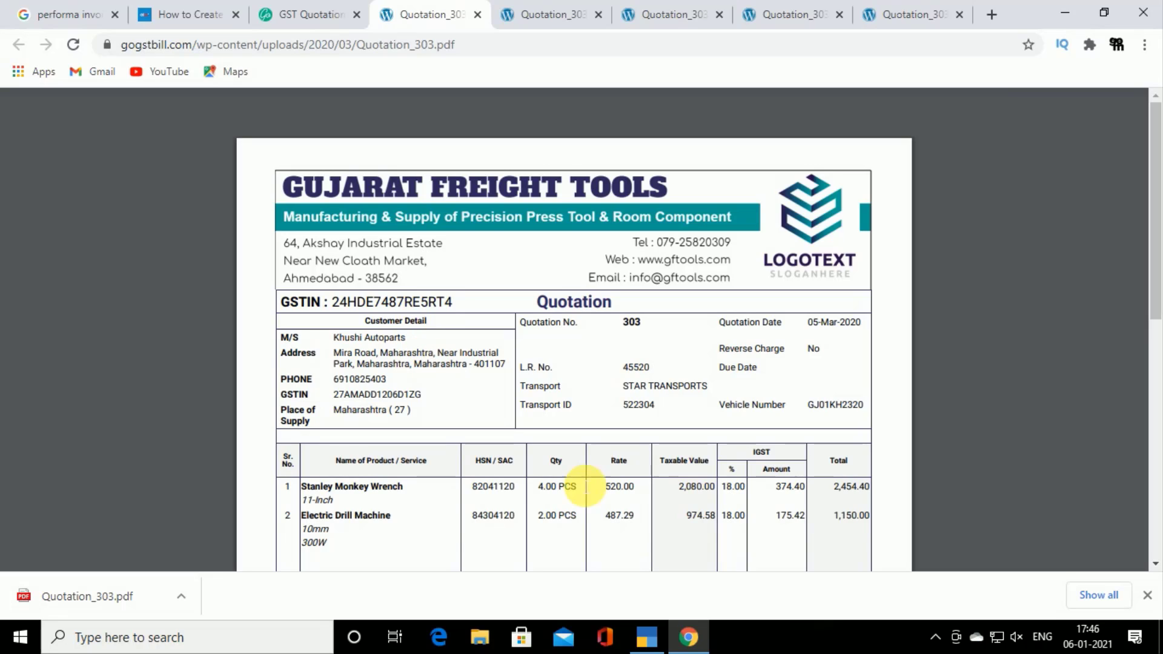
Switch to TallyPrime and open the Day Book report.
left_click(662, 641)
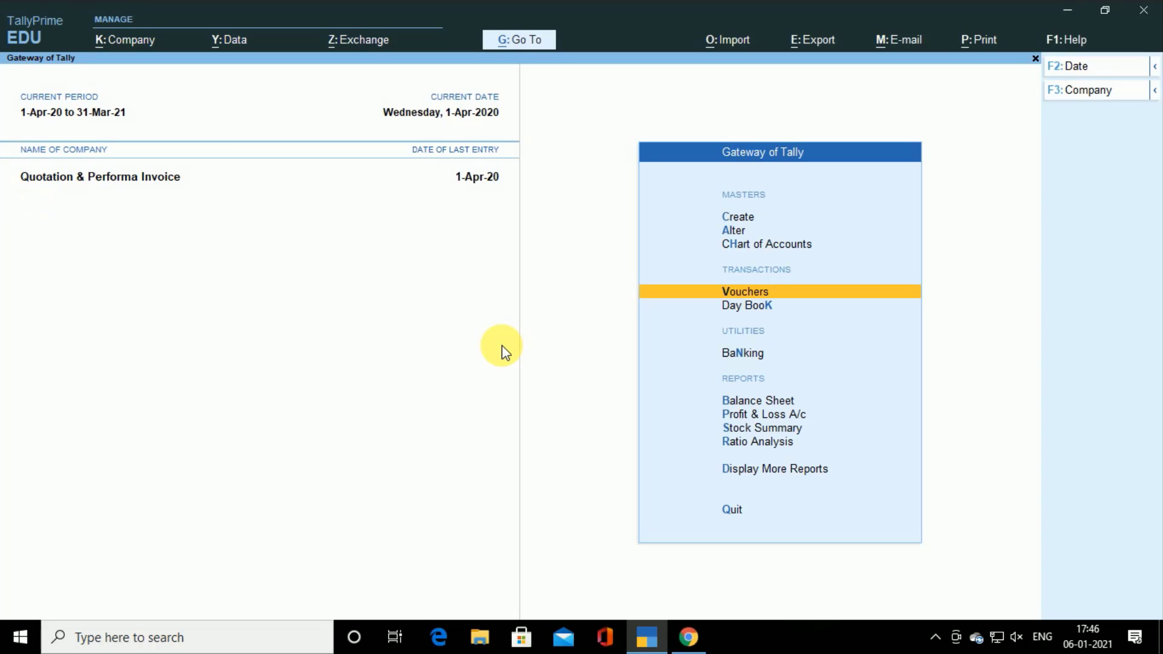
key("Down")
key("Down")
key("Down")
key("Down")
key("Down")
key("Down")
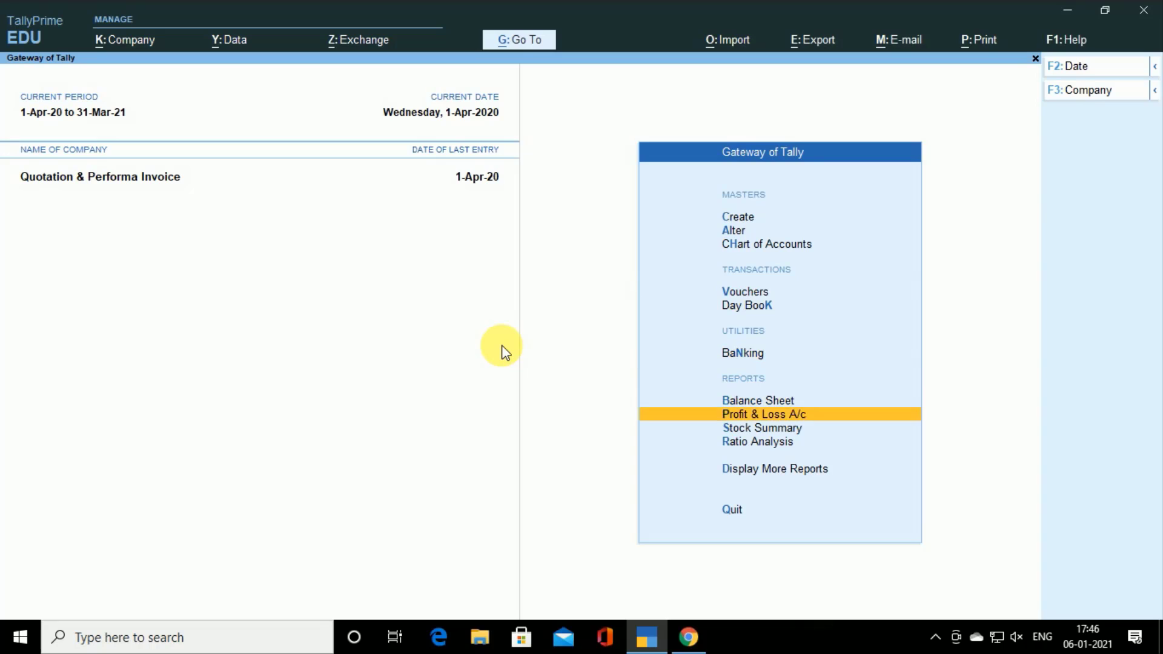
key("Down")
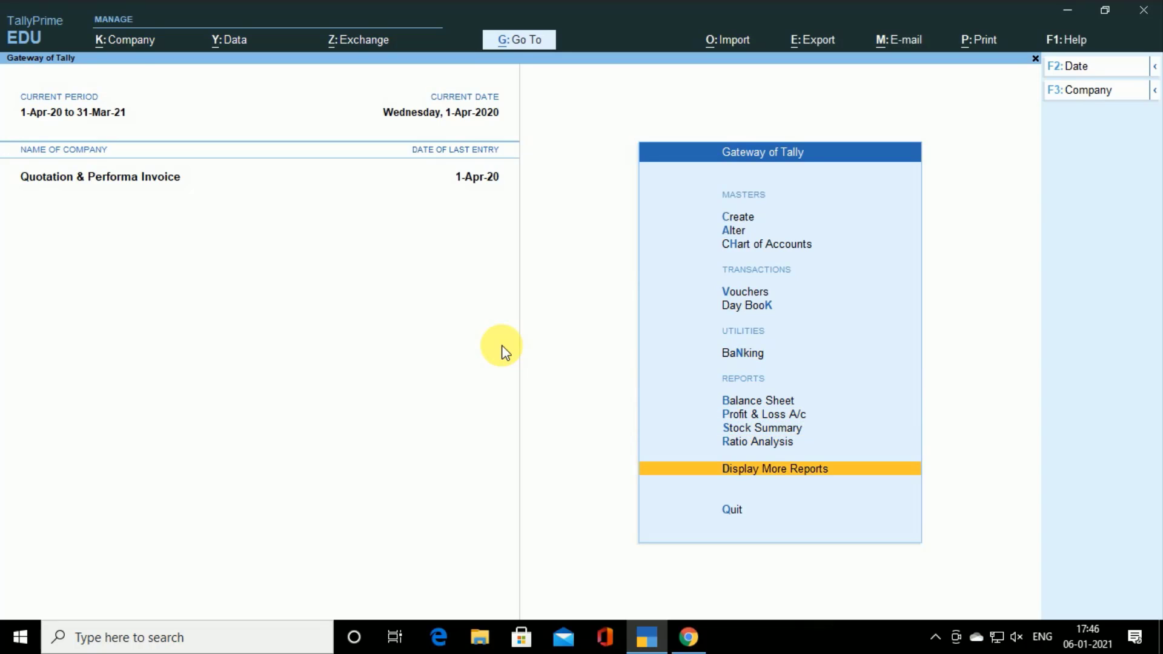
key("Return")
key("Down")
key("Return")
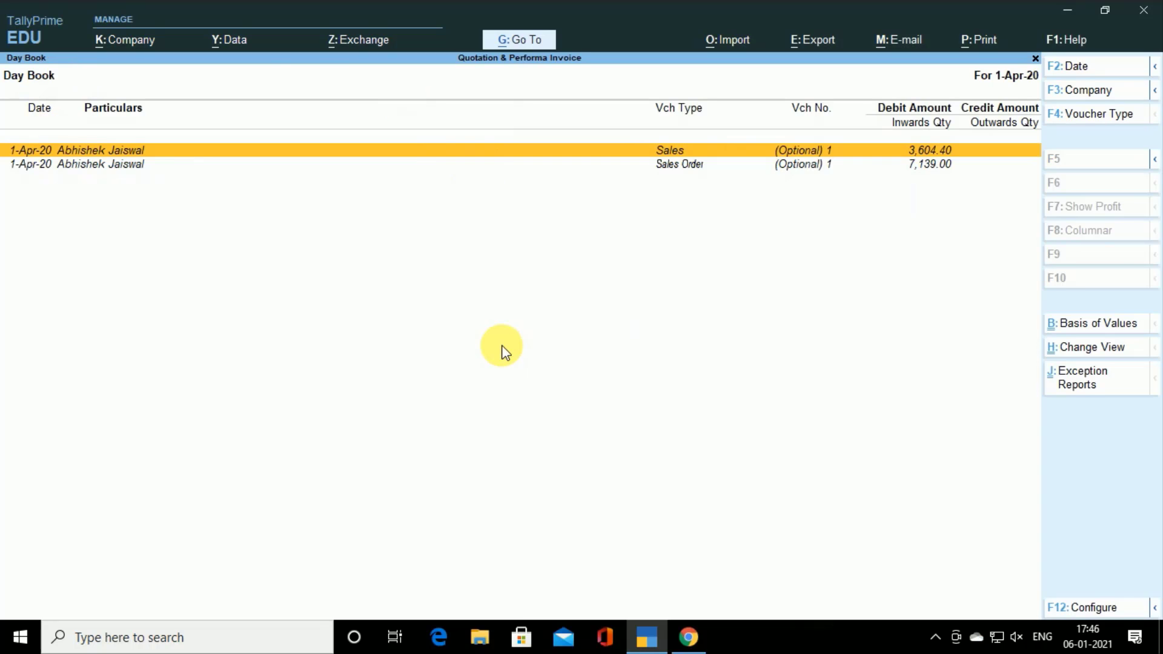
Open the optional Sales Order voucher and review its quotation print preview from header to signatory.
key("Down")
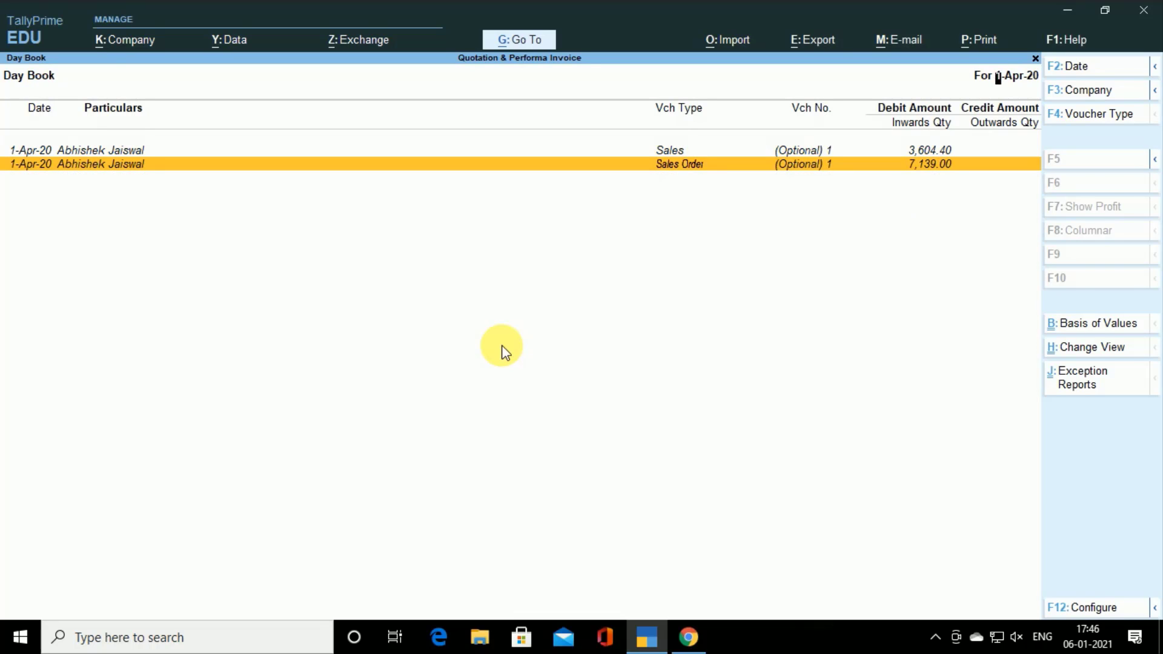
key("Return")
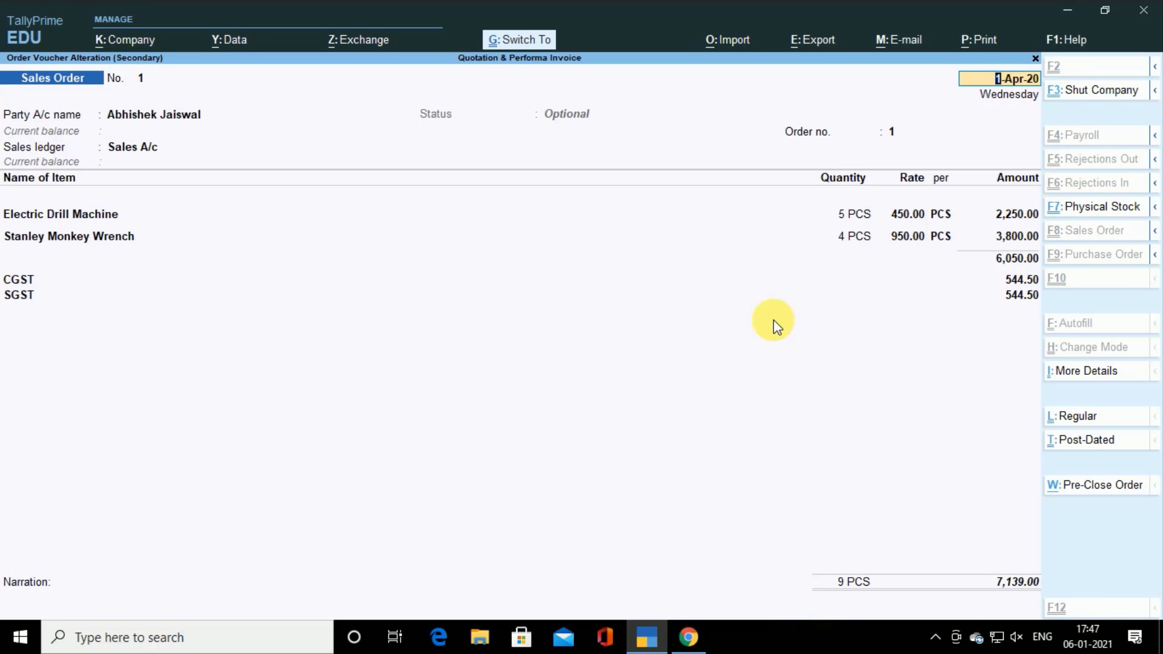
key("alt+p")
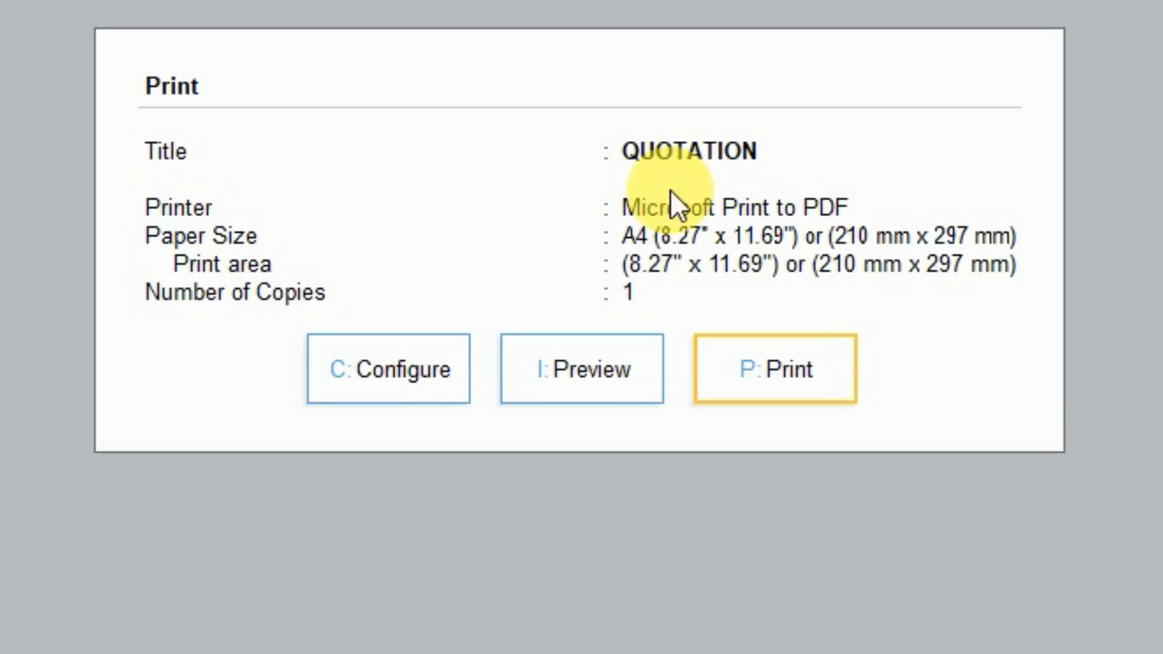
left_click(596, 389)
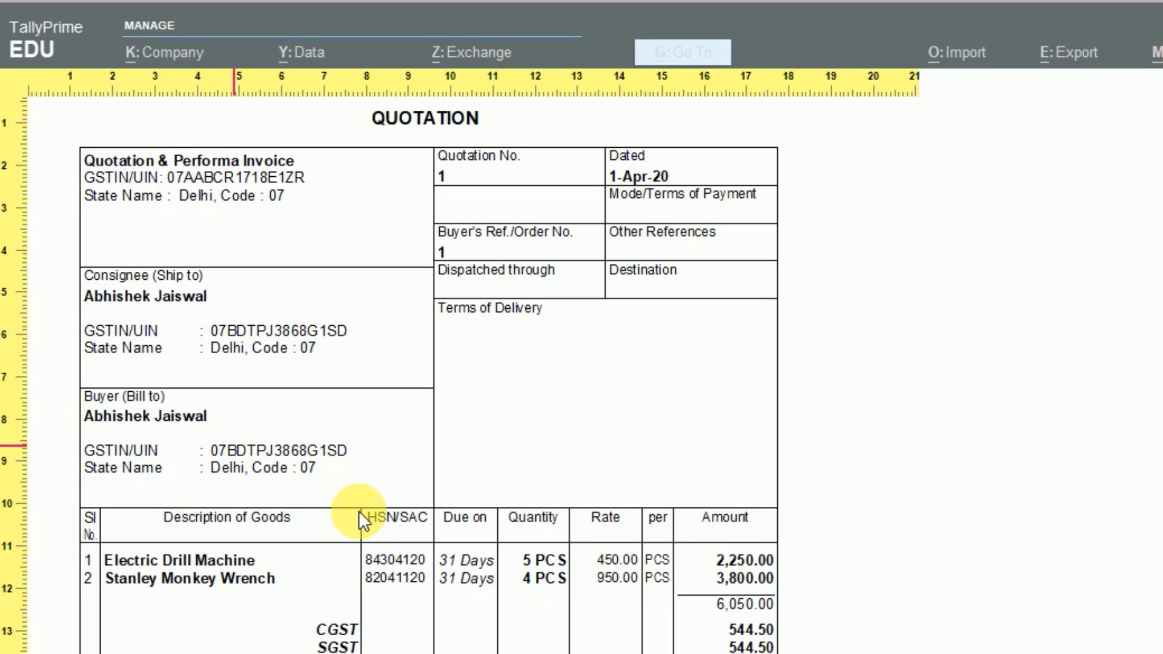
scroll(476, 492, "down", 3)
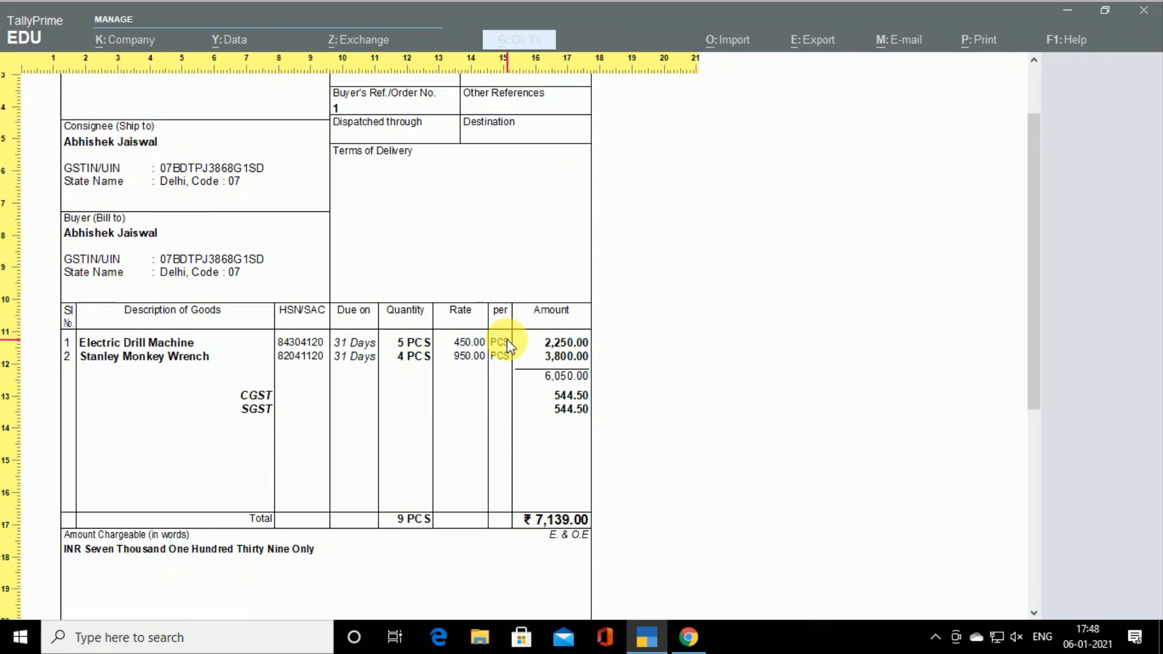
scroll(508, 347, "down", 5)
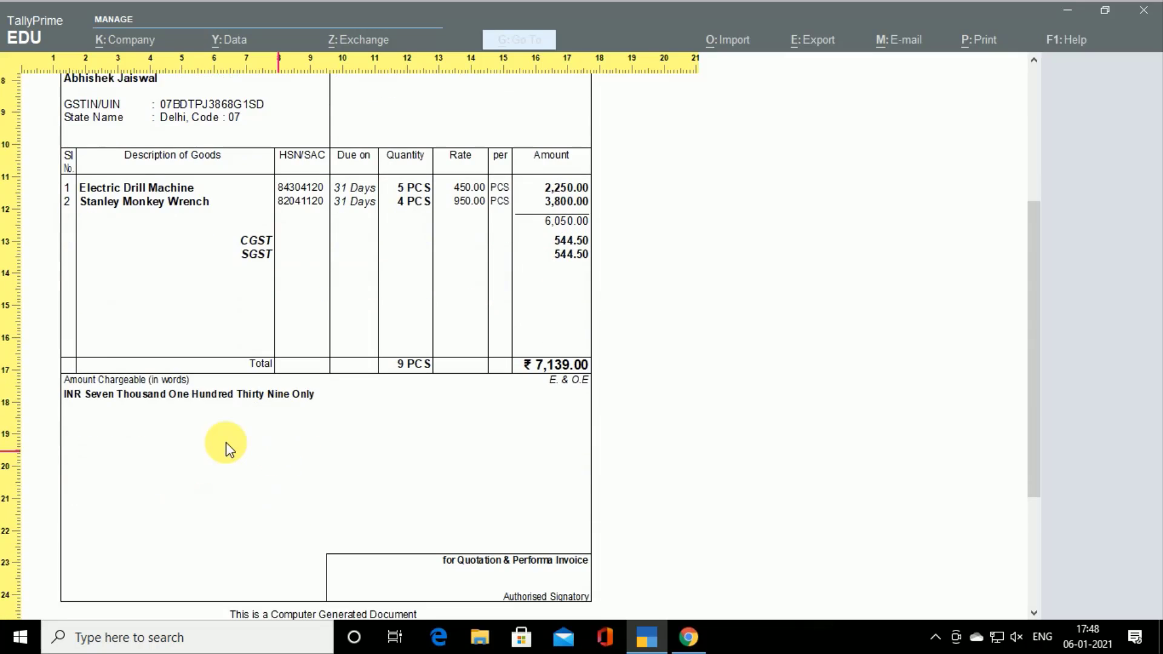
scroll(182, 434, "down", 2)
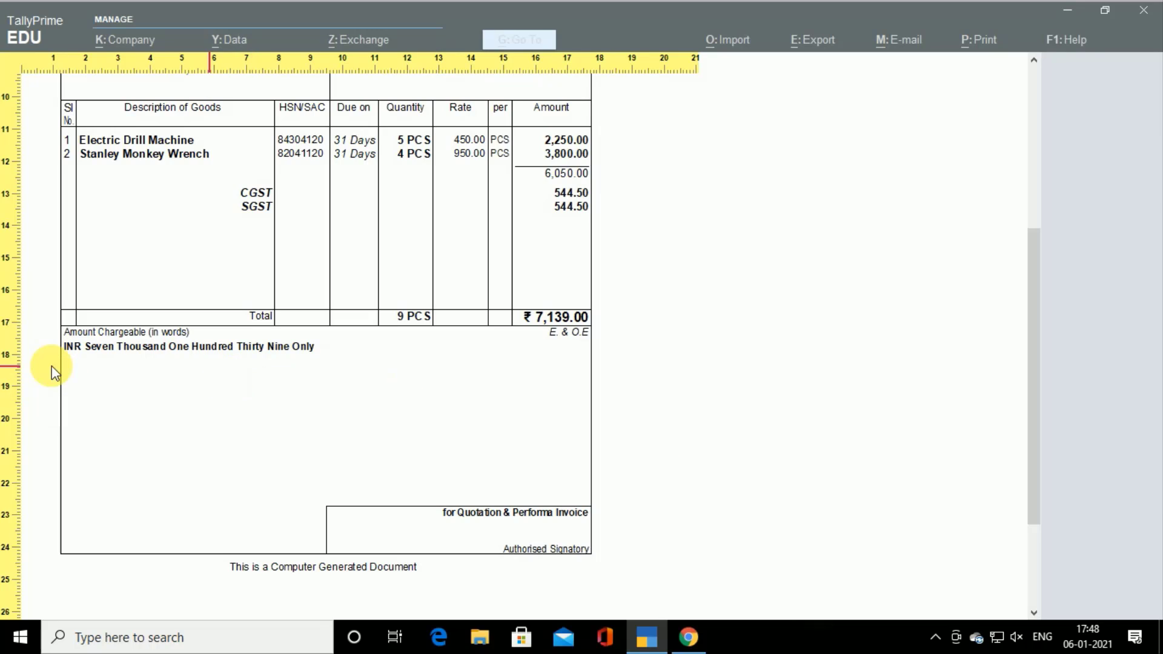
scroll(258, 457, "up", 2)
scroll(259, 455, "up", 8)
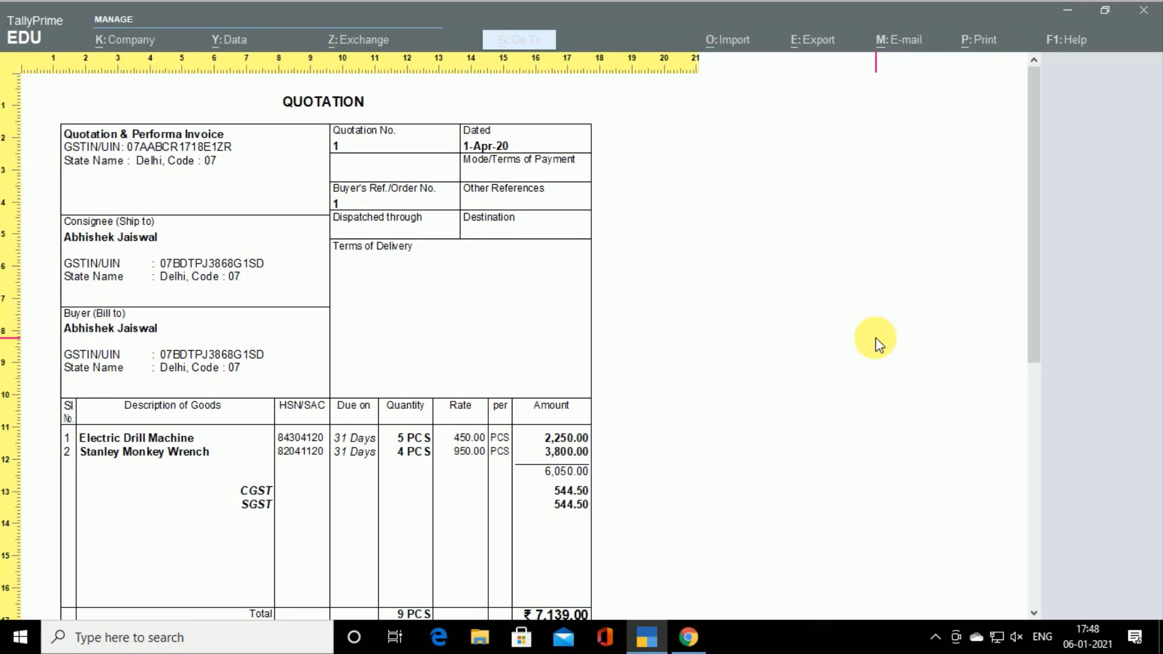
Close the quotation preview and quit the Sales Order voucher without saving, returning to the Day Book.
key("Escape")
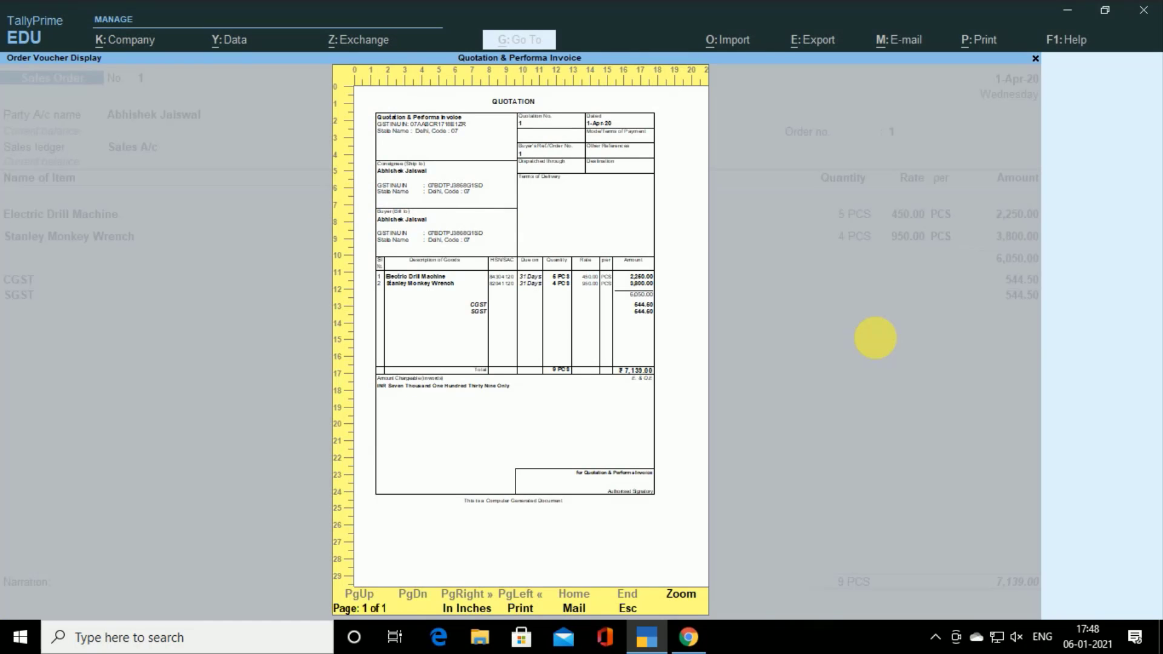
key("Escape")
key("Escape")
key("BackSpace")
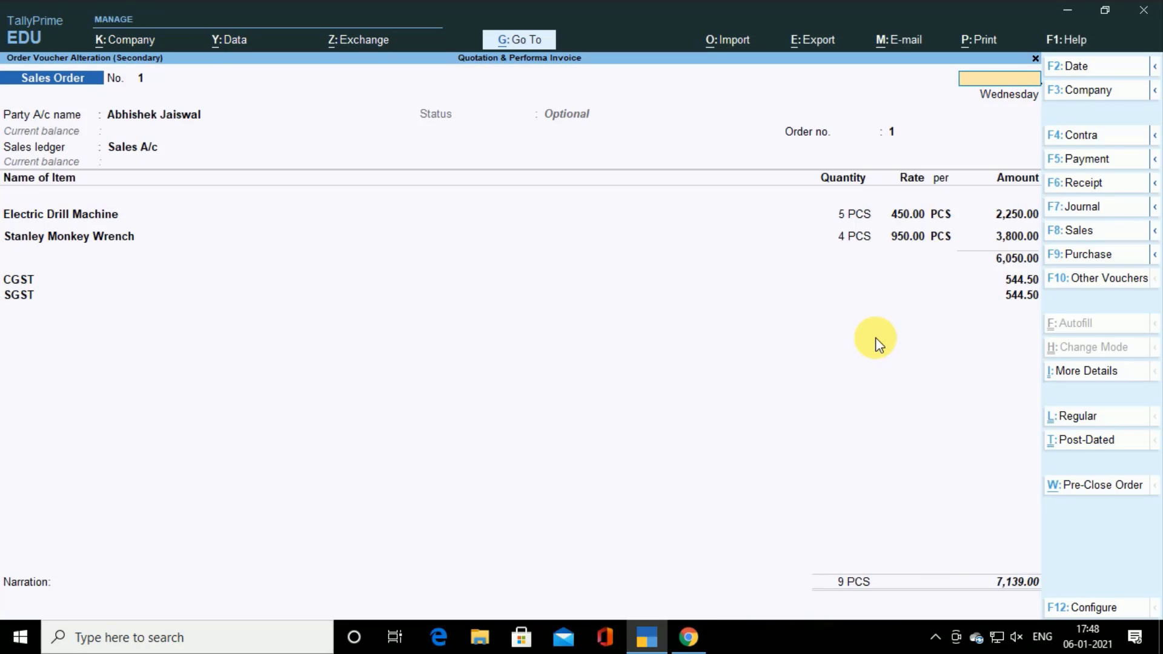
key("Escape")
key("y")
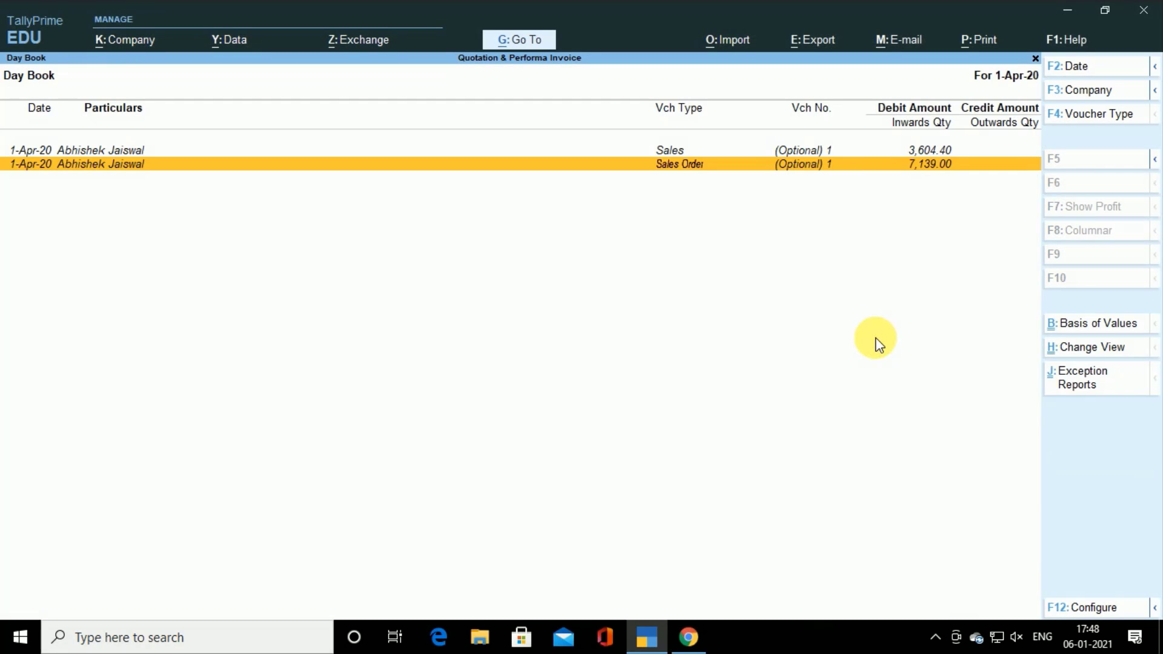
Open the optional Sales voucher and show its proforma invoice in a zoomed print preview.
key("Up")
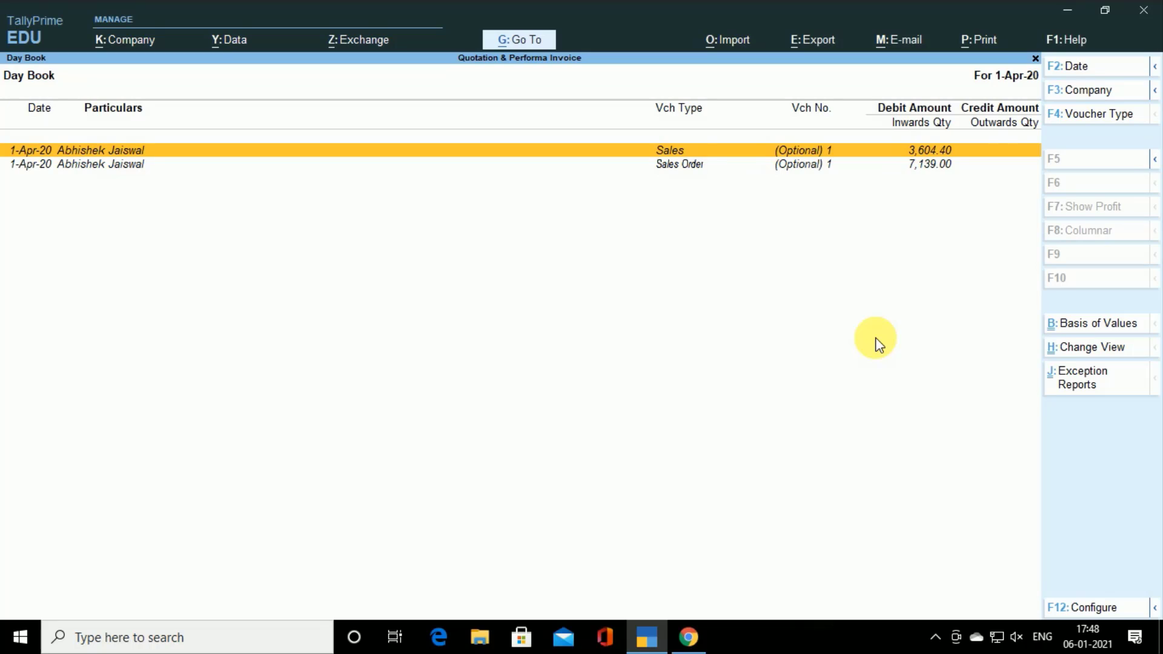
key("Return")
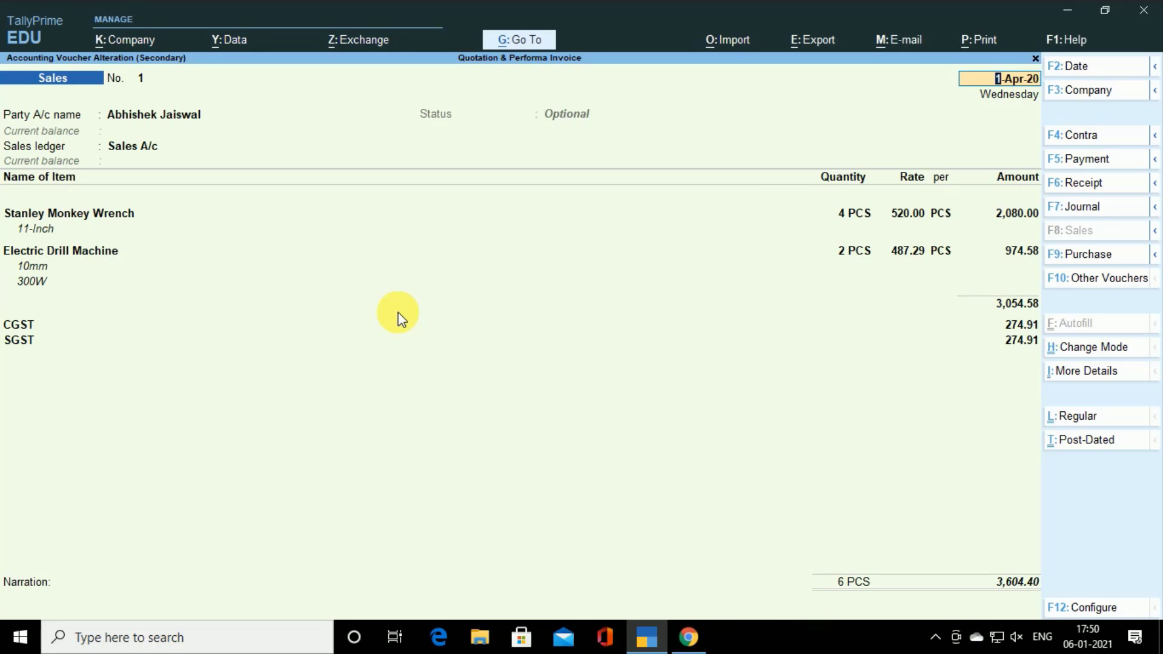
key("alt+p")
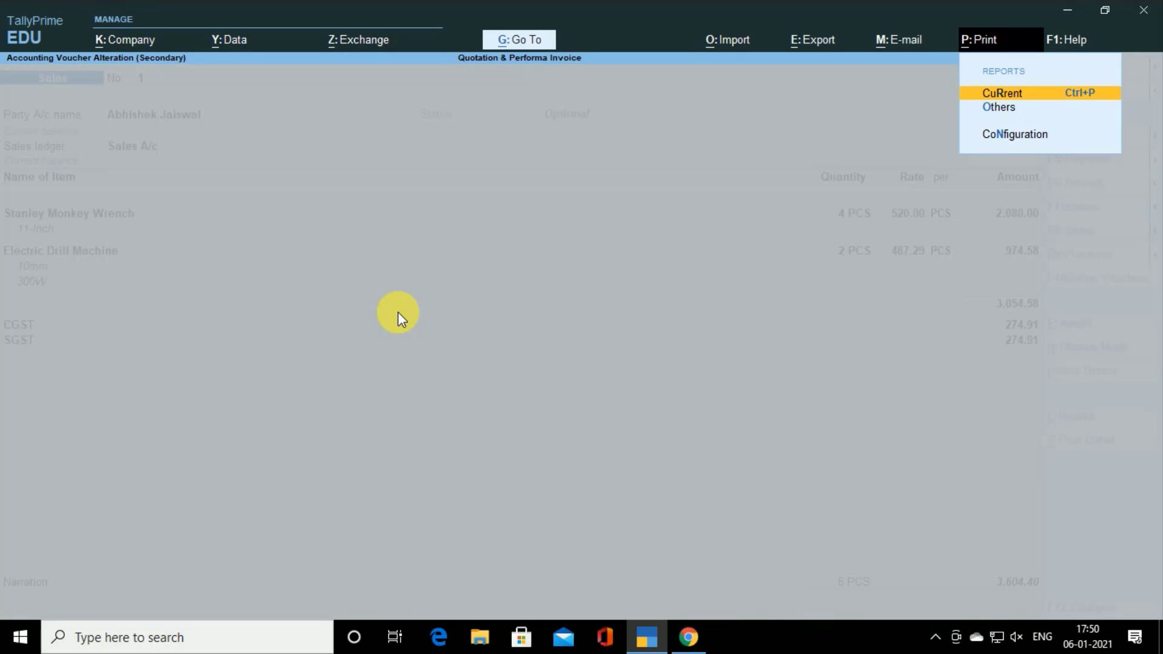
key("Return")
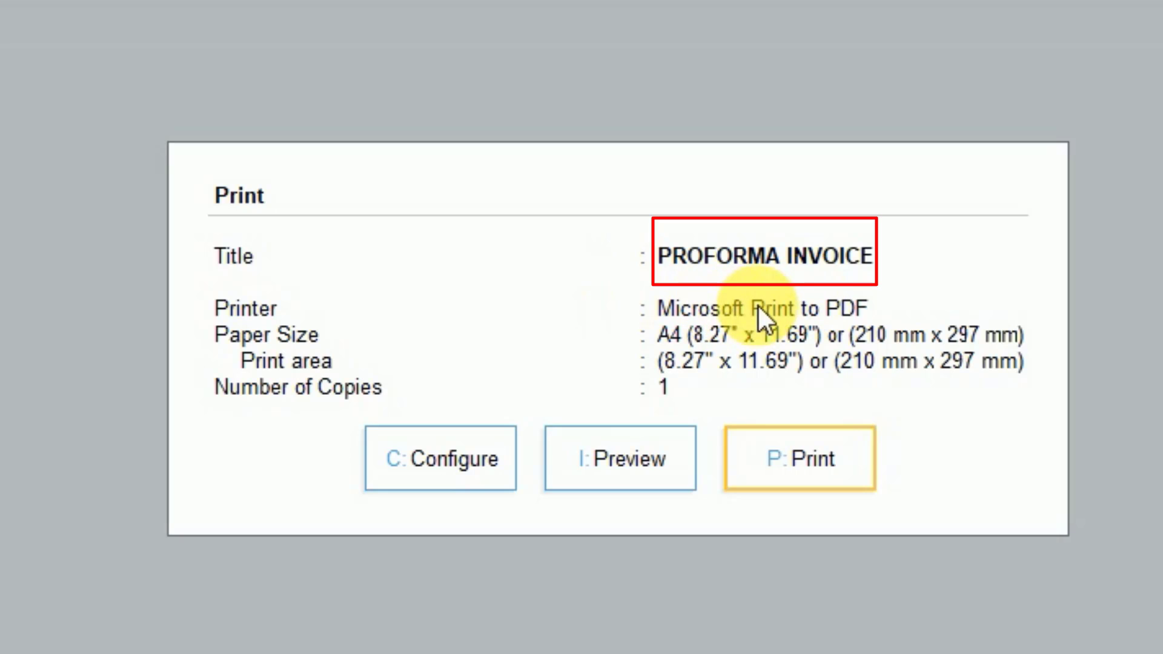
key("i")
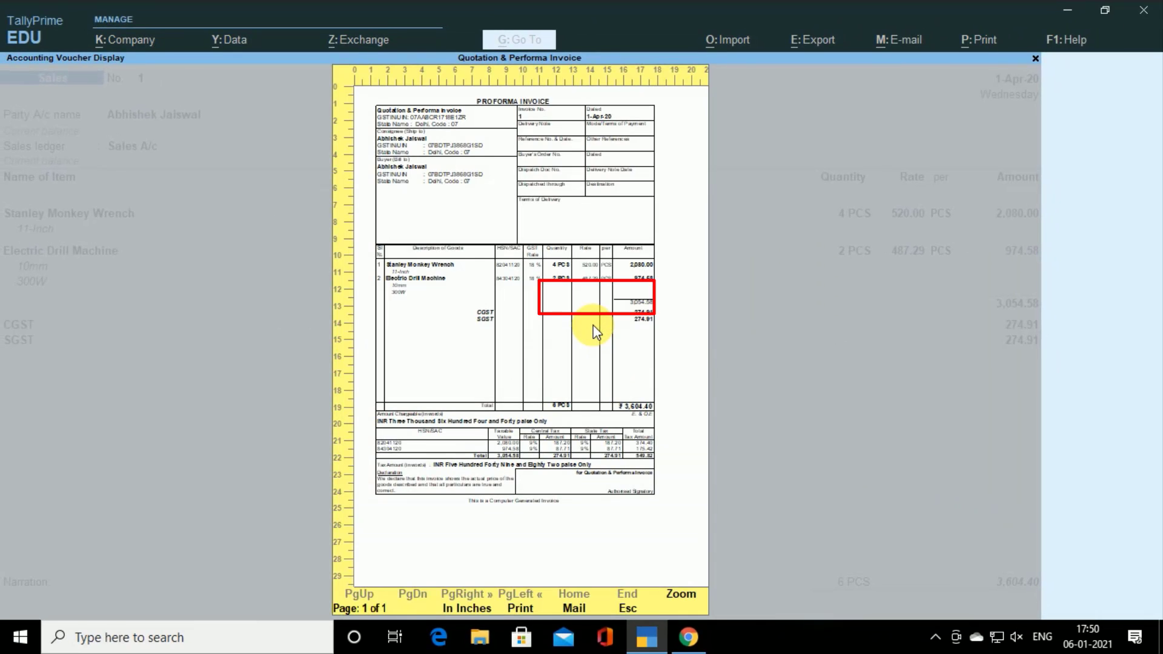
left_click(597, 332)
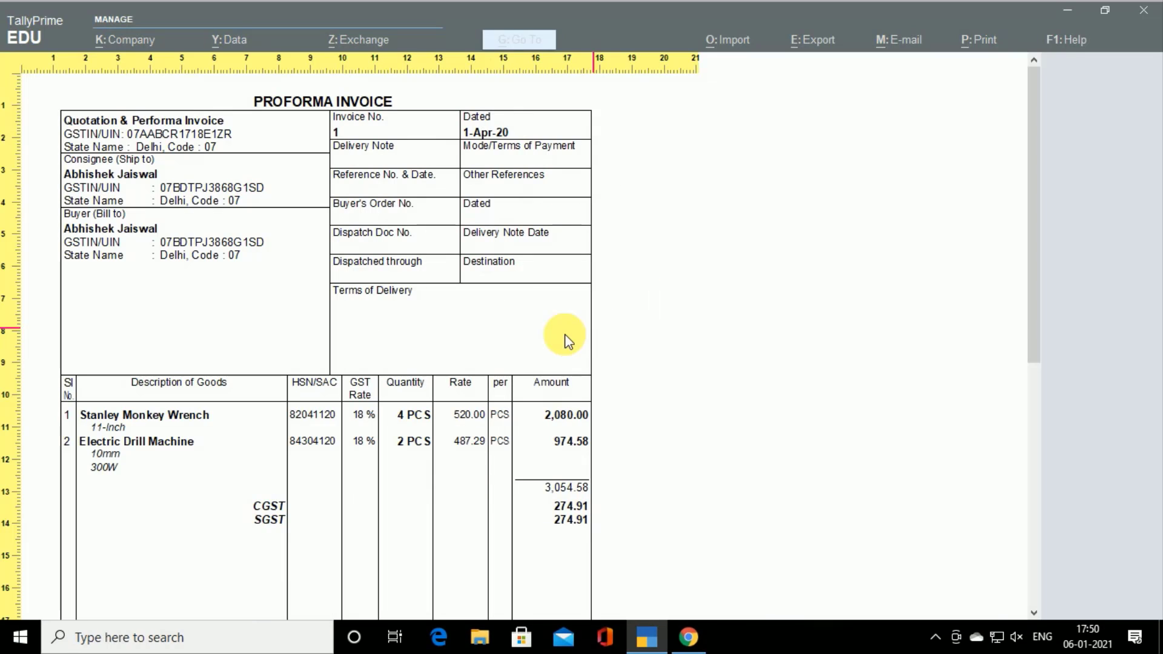
Review the proforma invoice's item lines, tax breakdown and declaration, and close the preview to return to the Sales voucher.
scroll(457, 341, "down", 1)
scroll(325, 318, "down", 4)
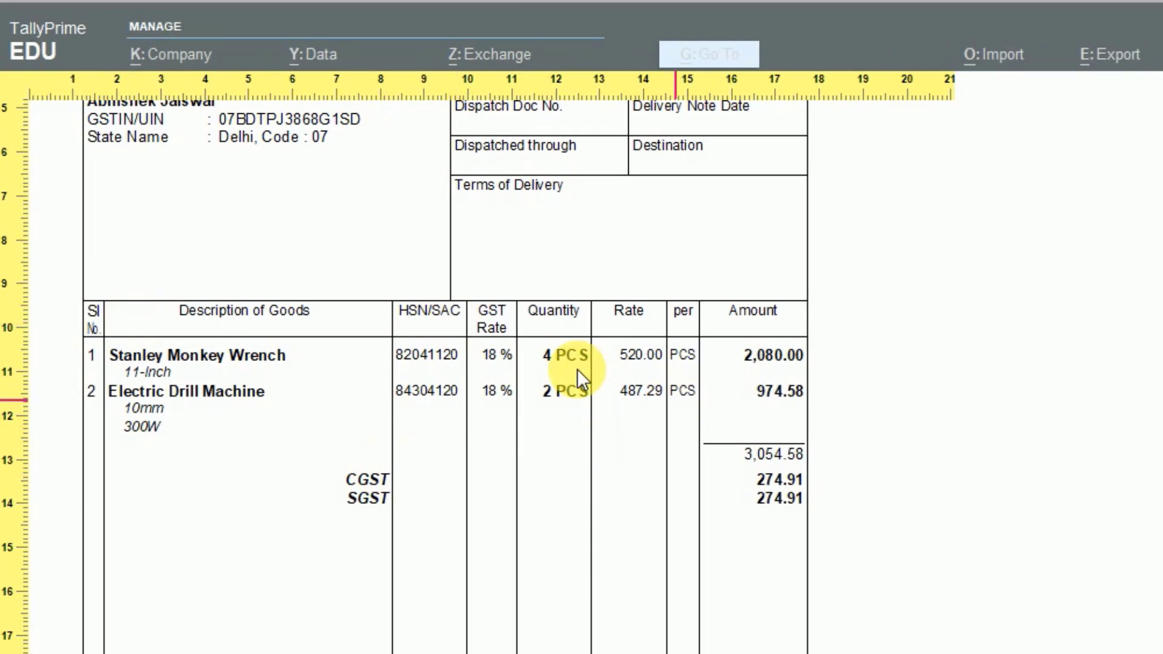
scroll(534, 399, "down", 4)
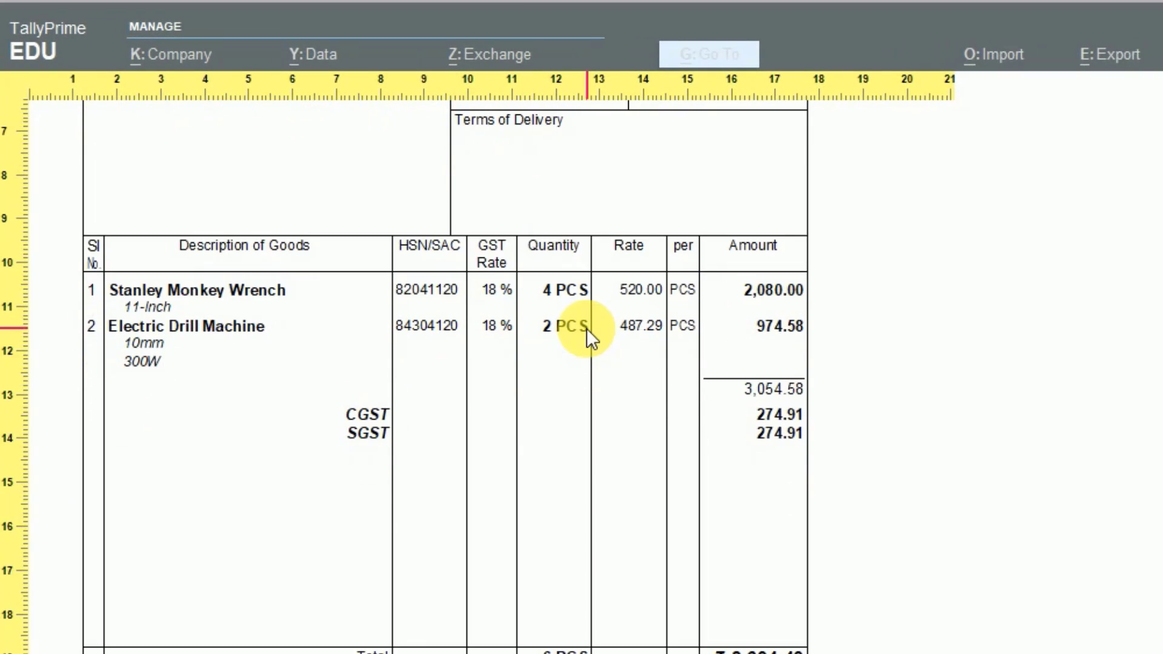
scroll(98, 592, "down", 2)
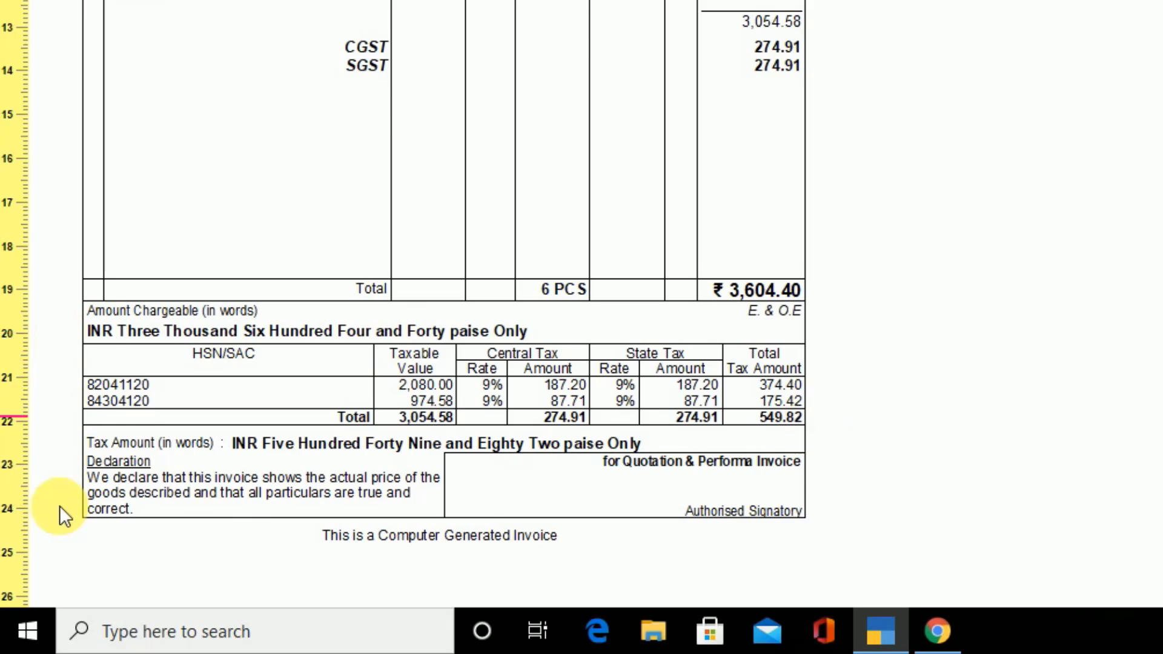
scroll(59, 507, "down", 1)
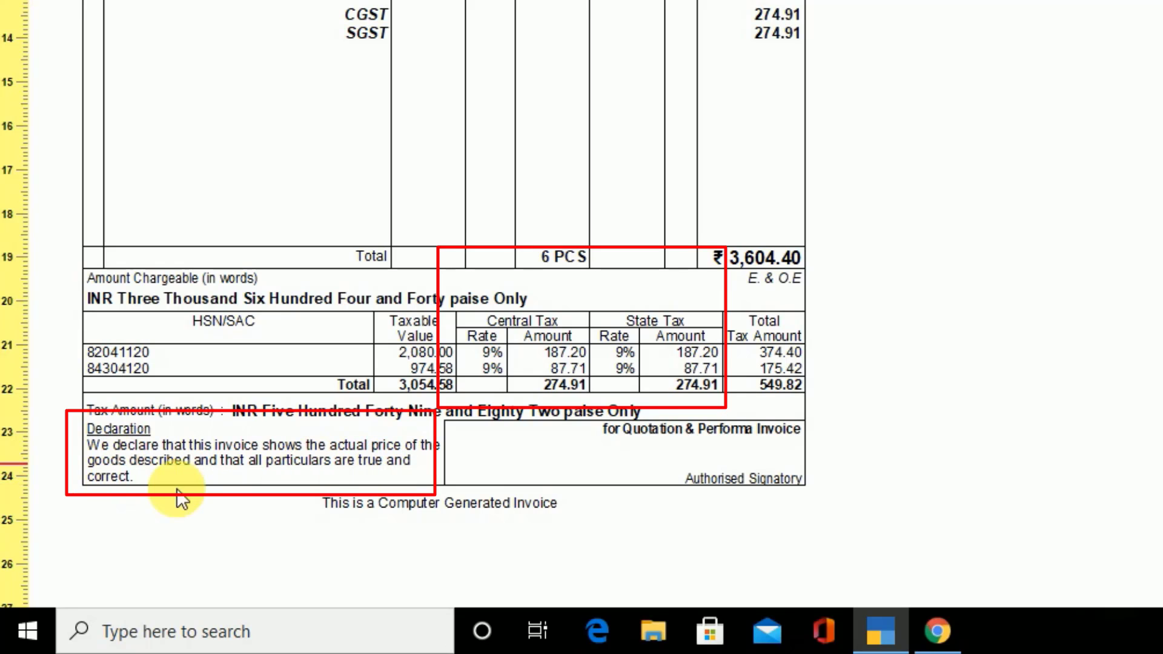
scroll(553, 526, "up", 2)
scroll(546, 491, "up", 10)
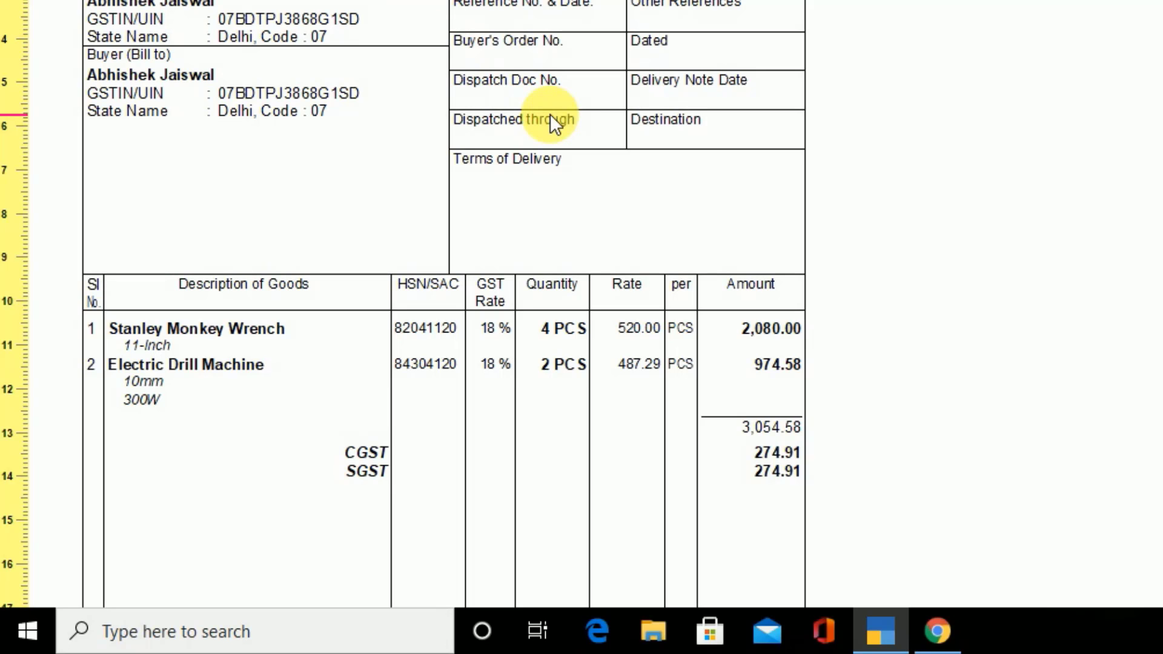
key("alt+z")
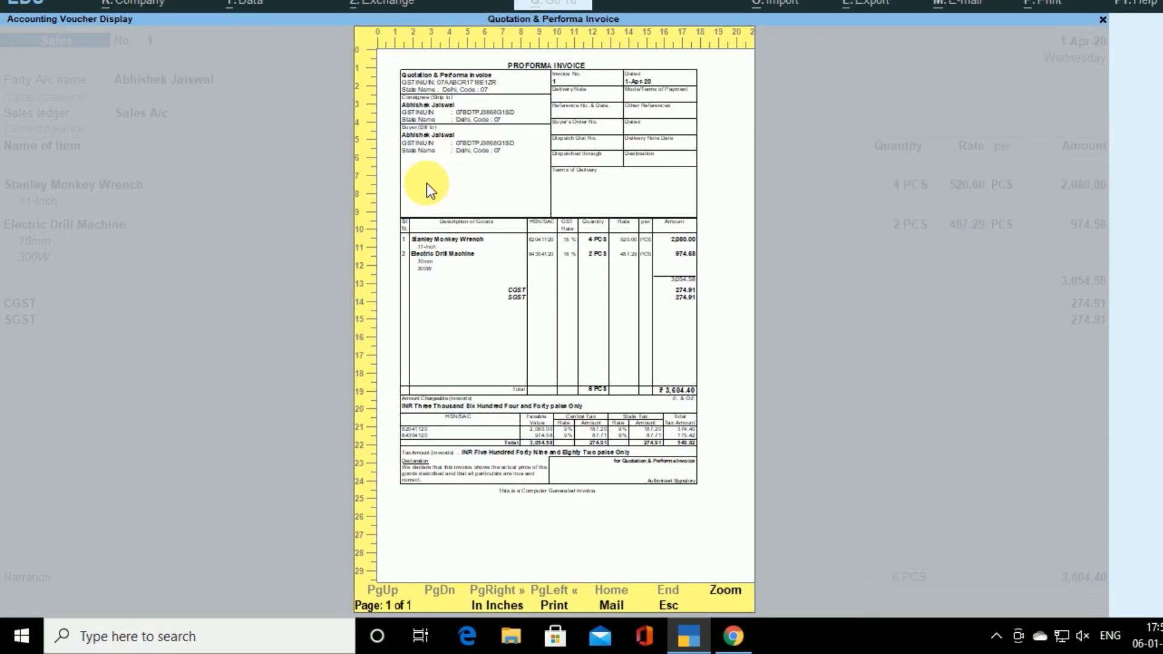
key("Escape")
key("Escape")
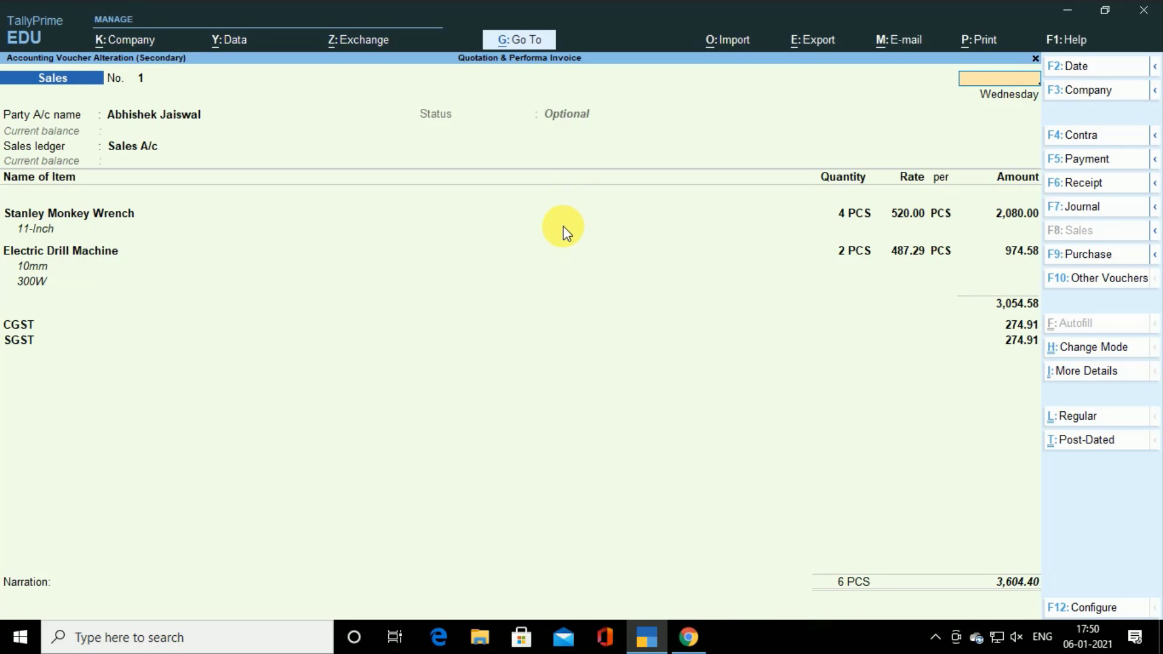
Change the optional Sales voucher to a regular voucher.
key("Escape")
key("Return")
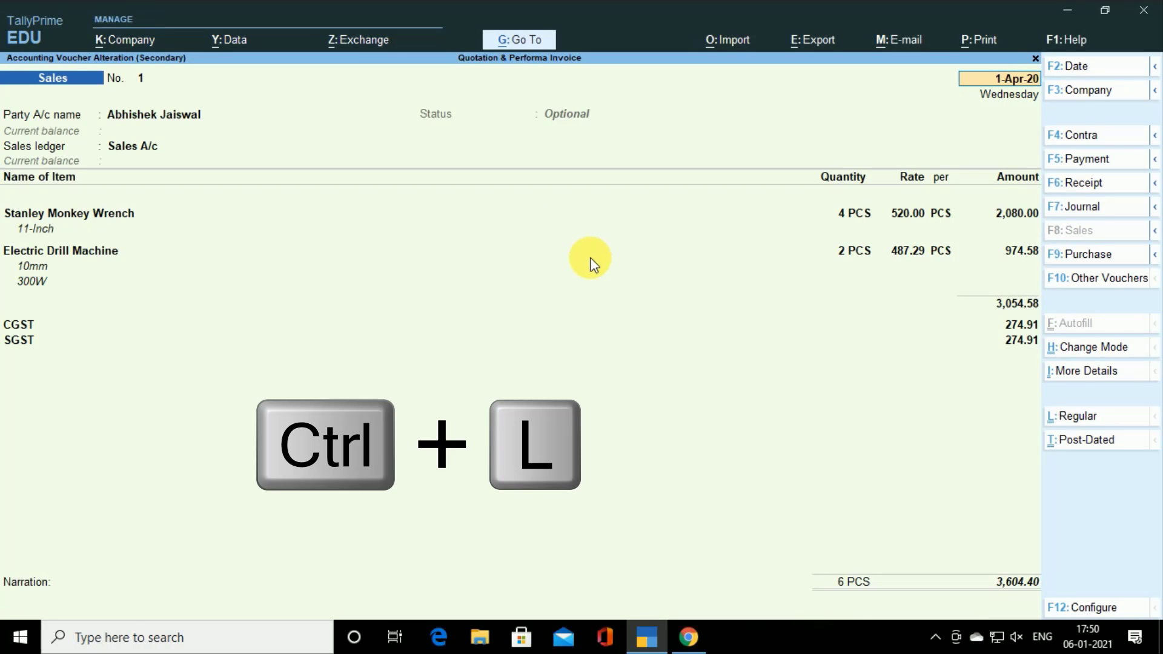
key("ctrl+l")
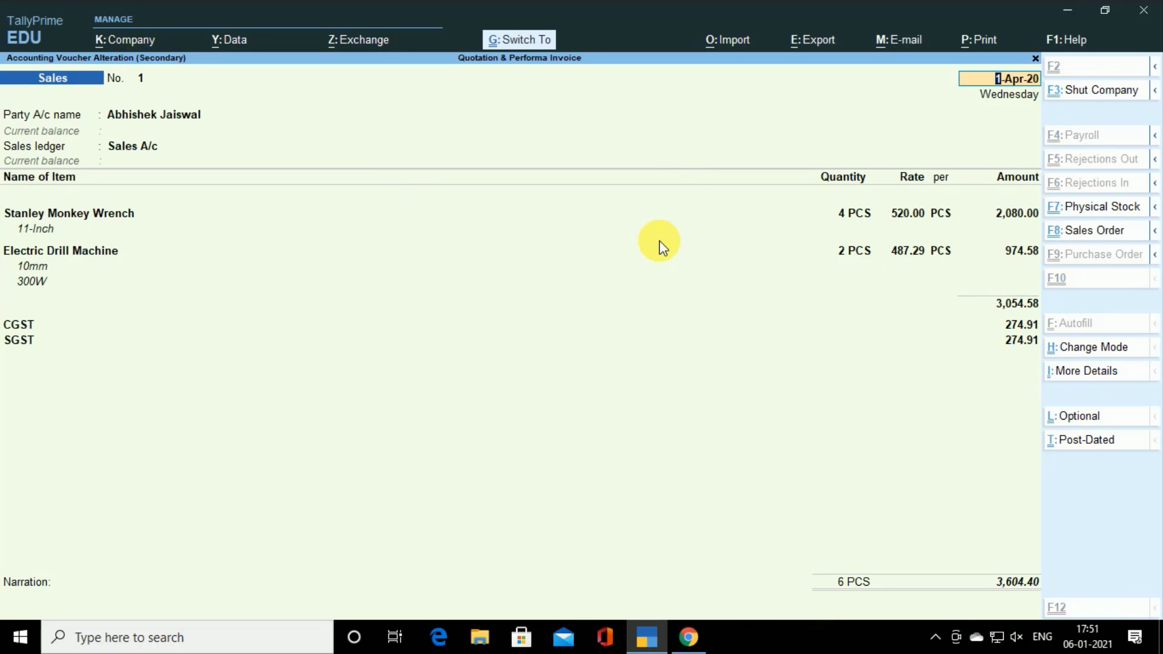
Review the regular Sales voucher's tax invoice in the print preview and close the preview and print dialog.
key("ctrl+p")
key("Left")
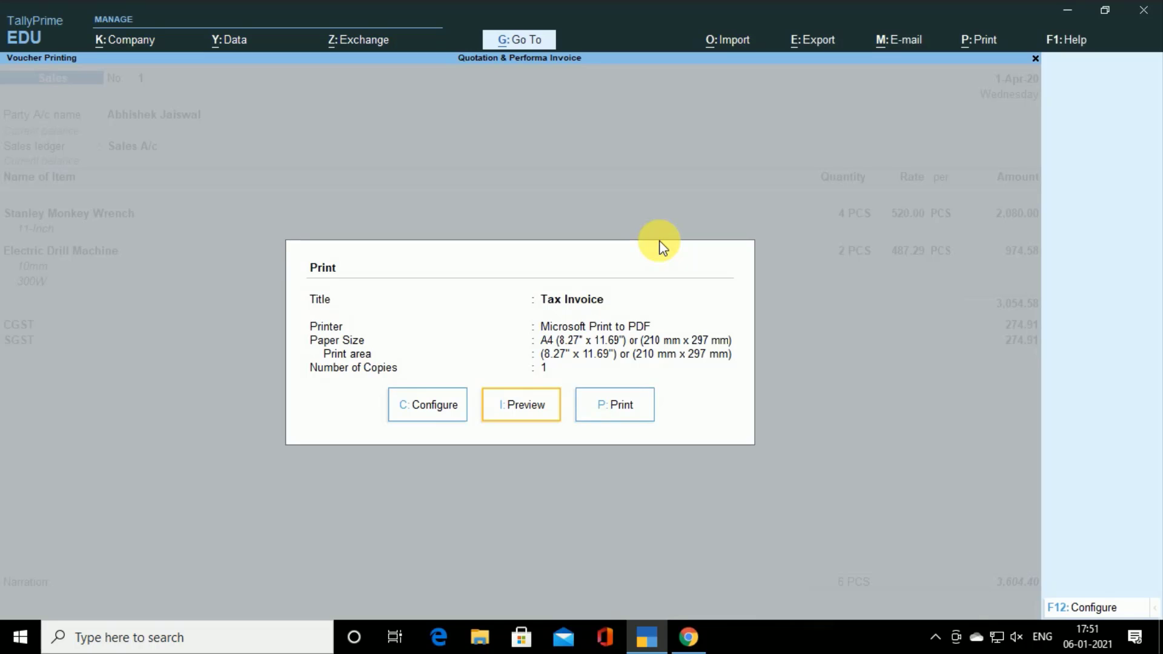
key("Return")
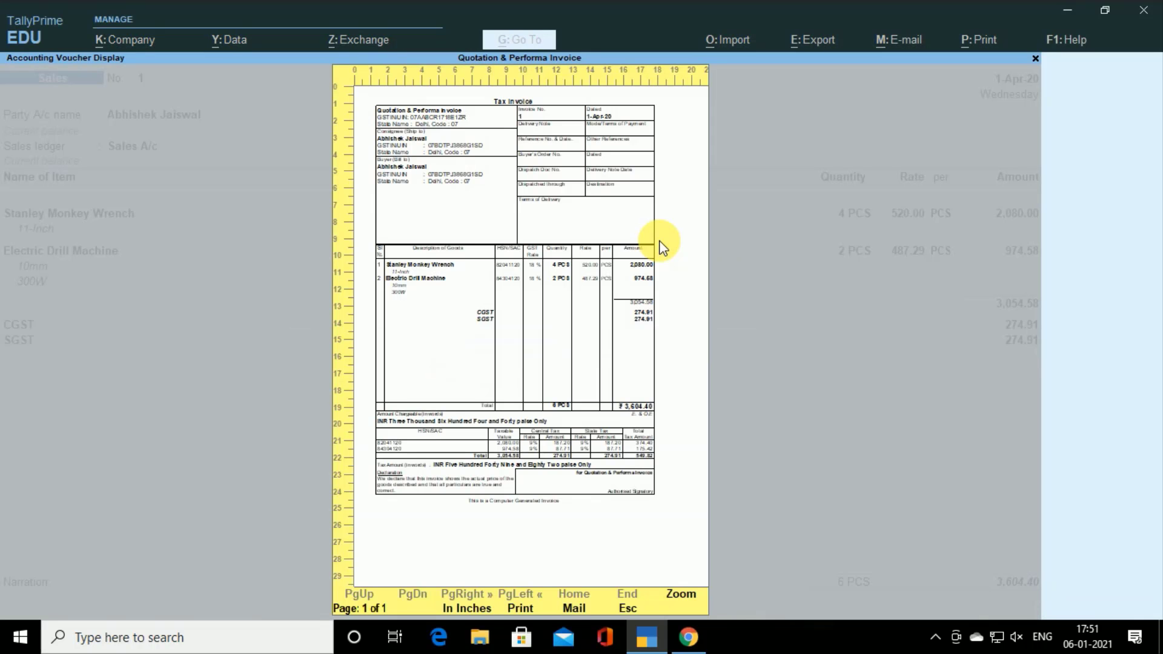
left_click(522, 216)
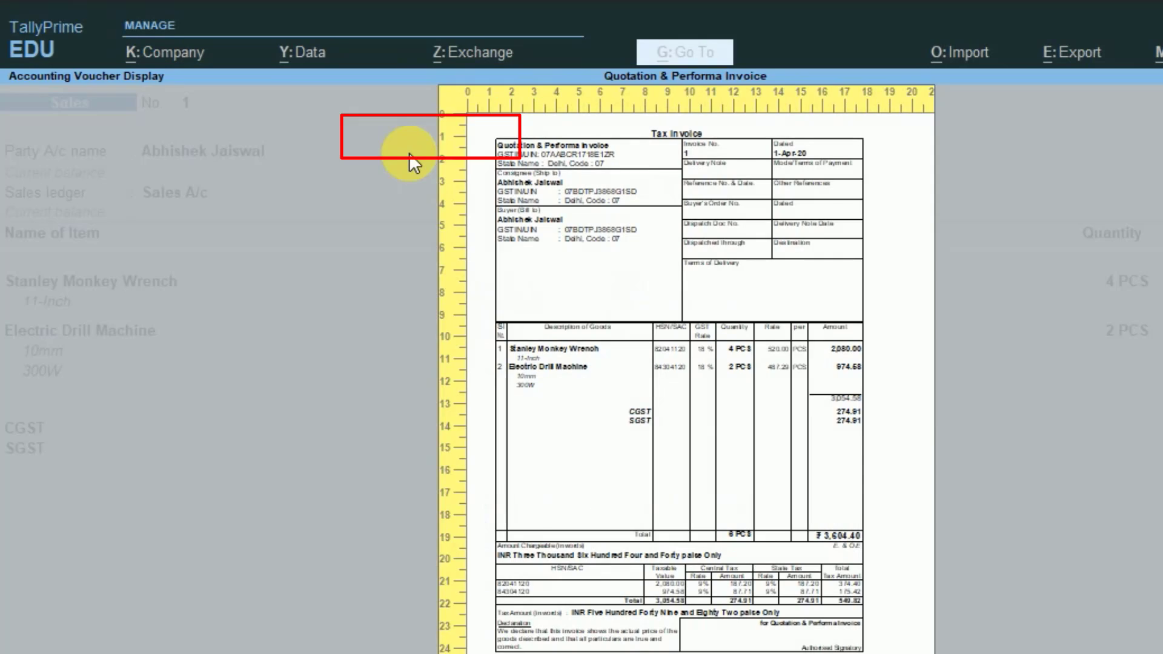
key("Escape")
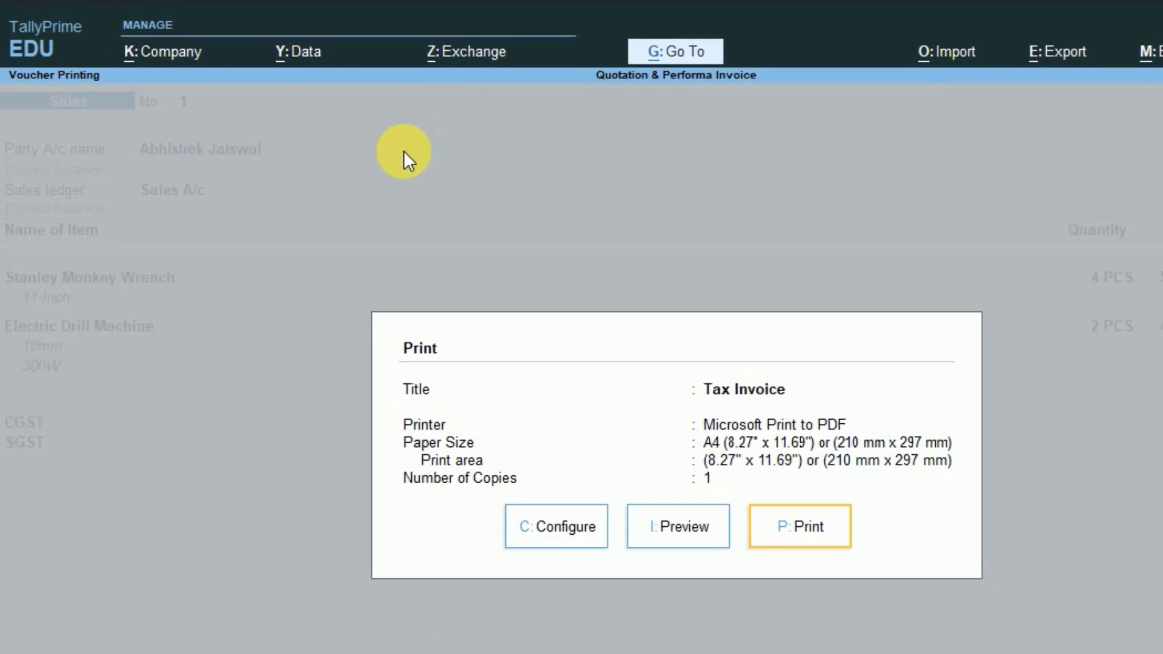
key("Escape")
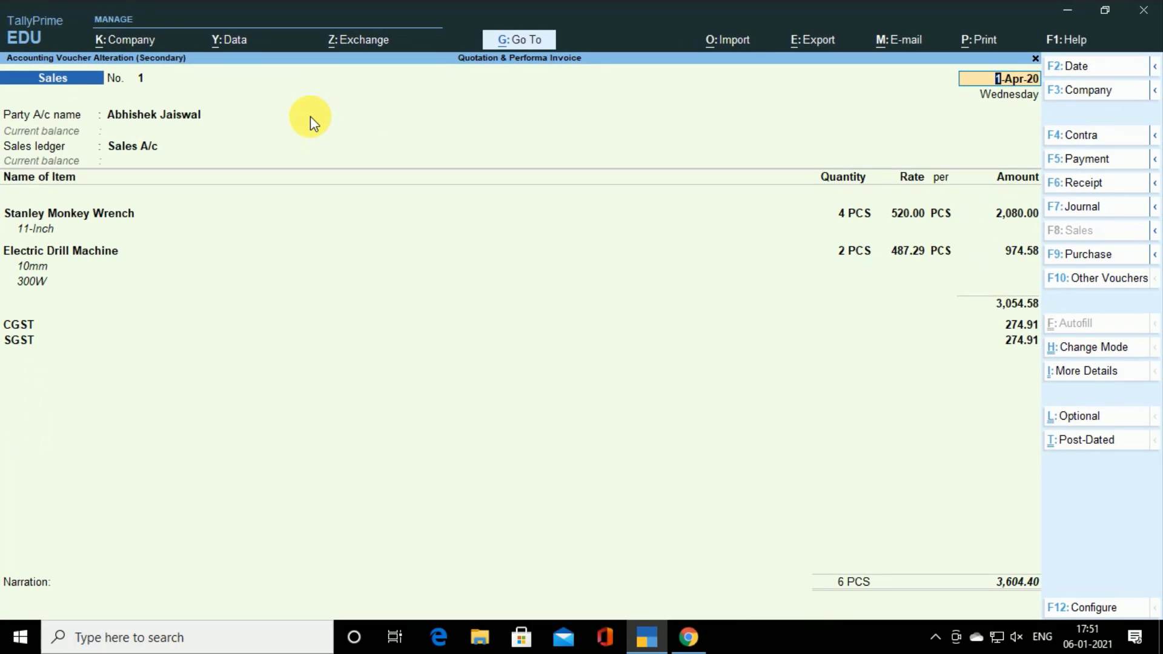
Mark the Sales voucher as optional again and leave it and the Day Book.
key("ctrl+l")
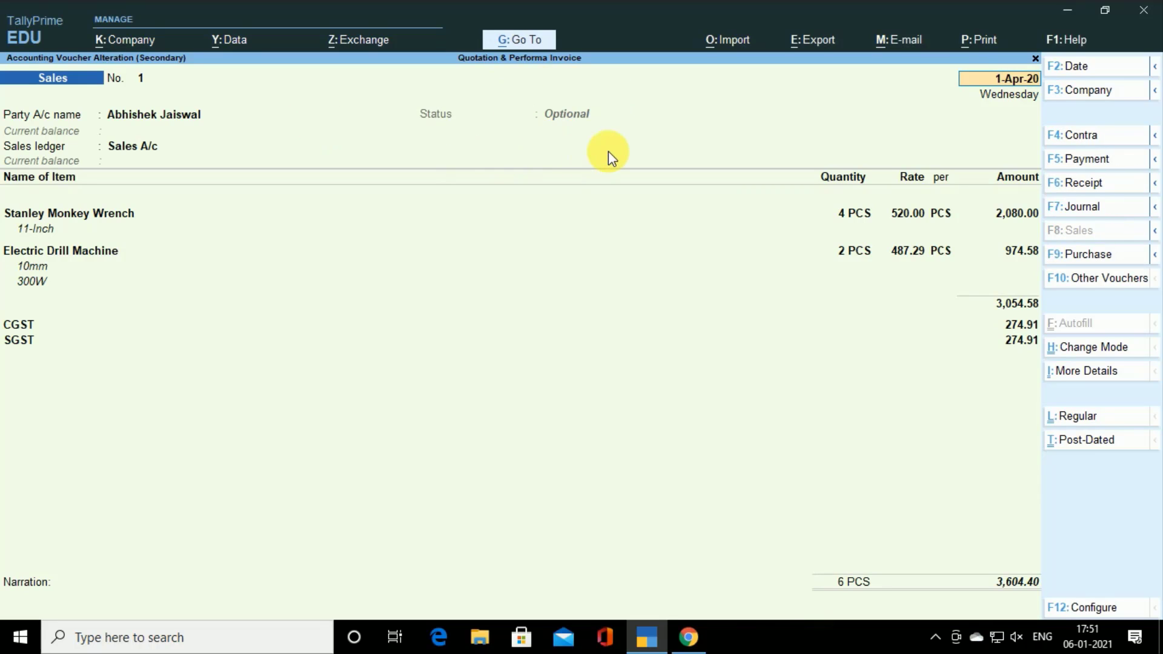
key("BackSpace")
key("Escape")
key("Escape")
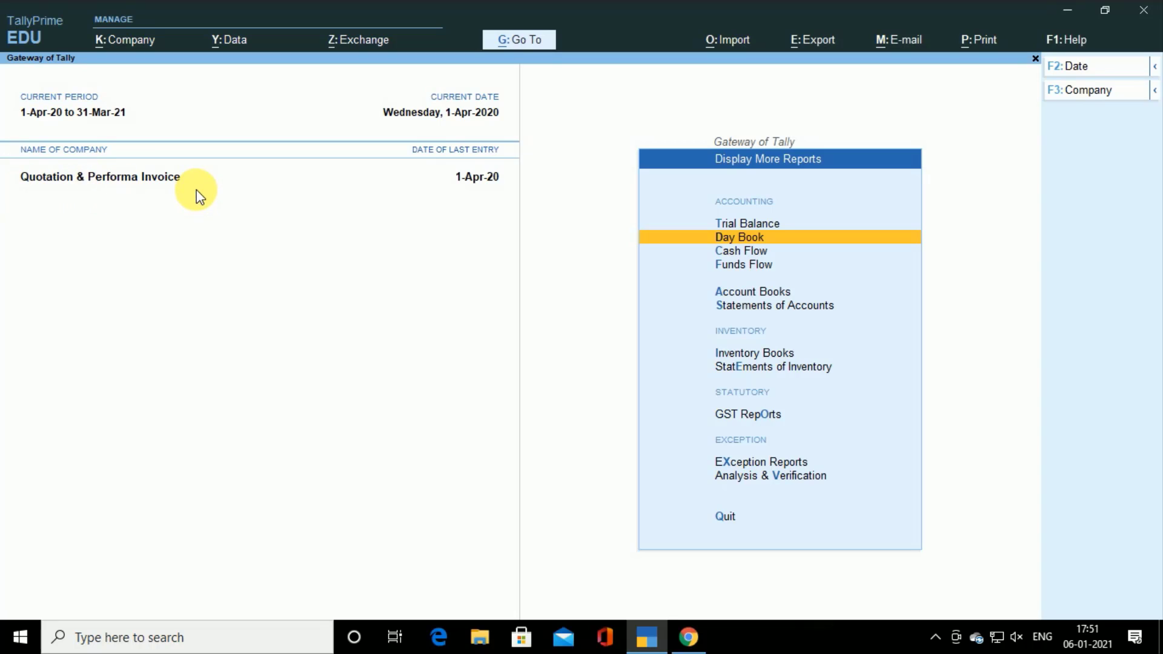
Return to the Gateway of Tally main menu and highlight Alter under the masters.
key("Escape")
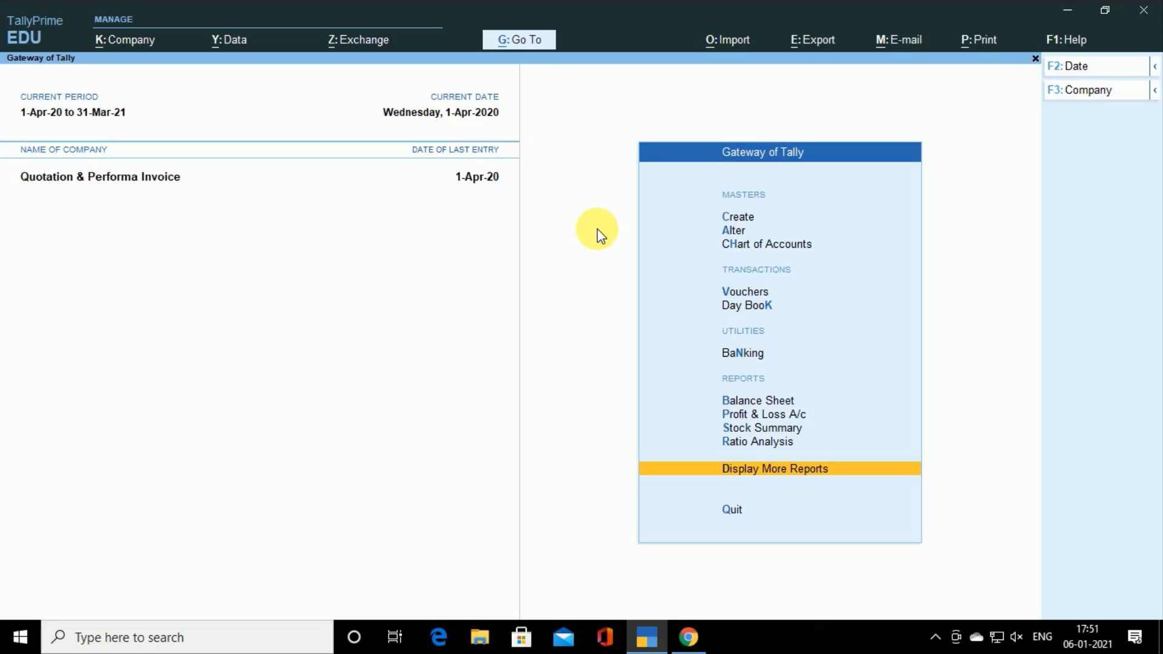
key("Up")
key("Up")
key("Up")
key("Up")
key("Up")
key("Up")
key("Up")
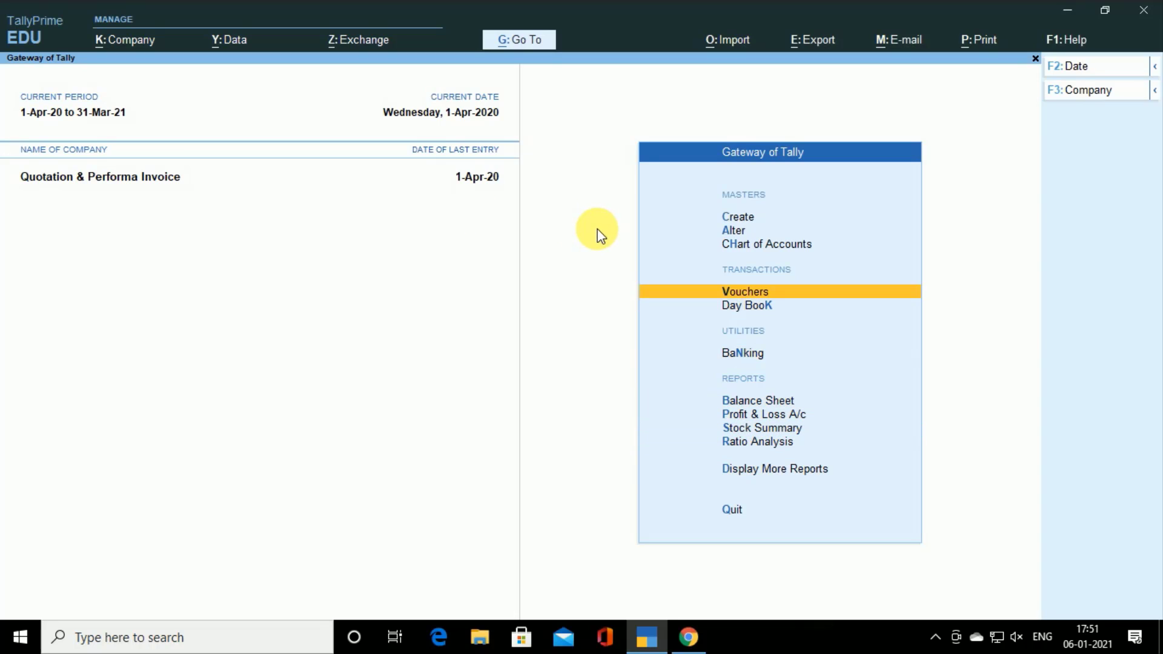
key("Up")
key("Up")
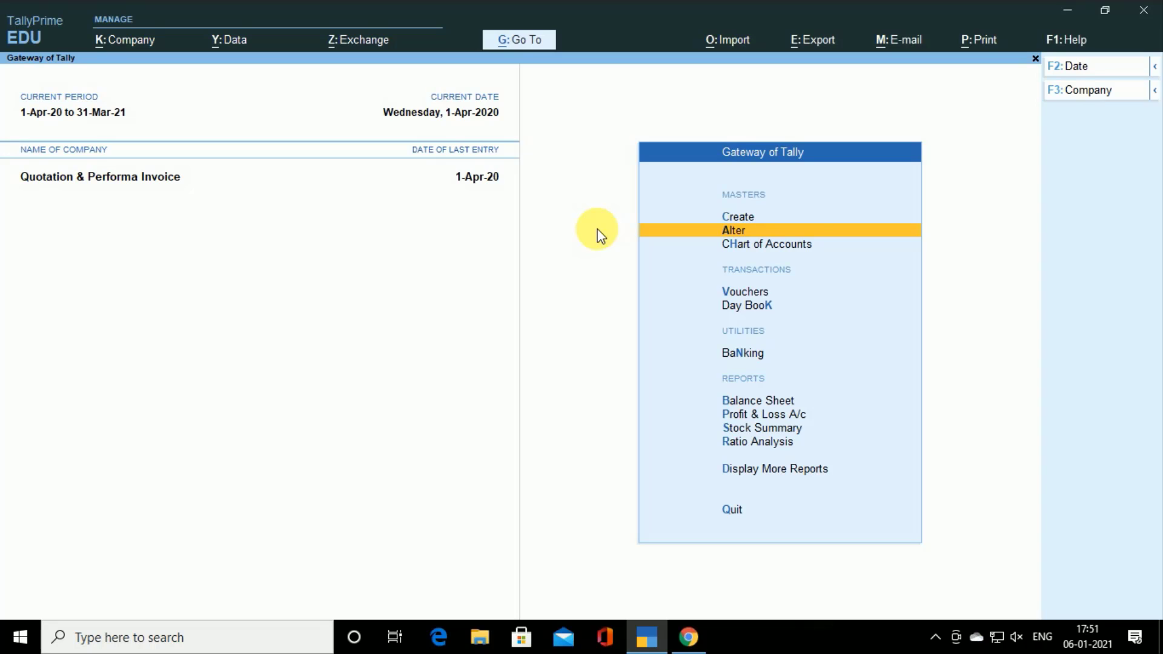
key("Up")
key("Return")
key("Down")
key("Down")
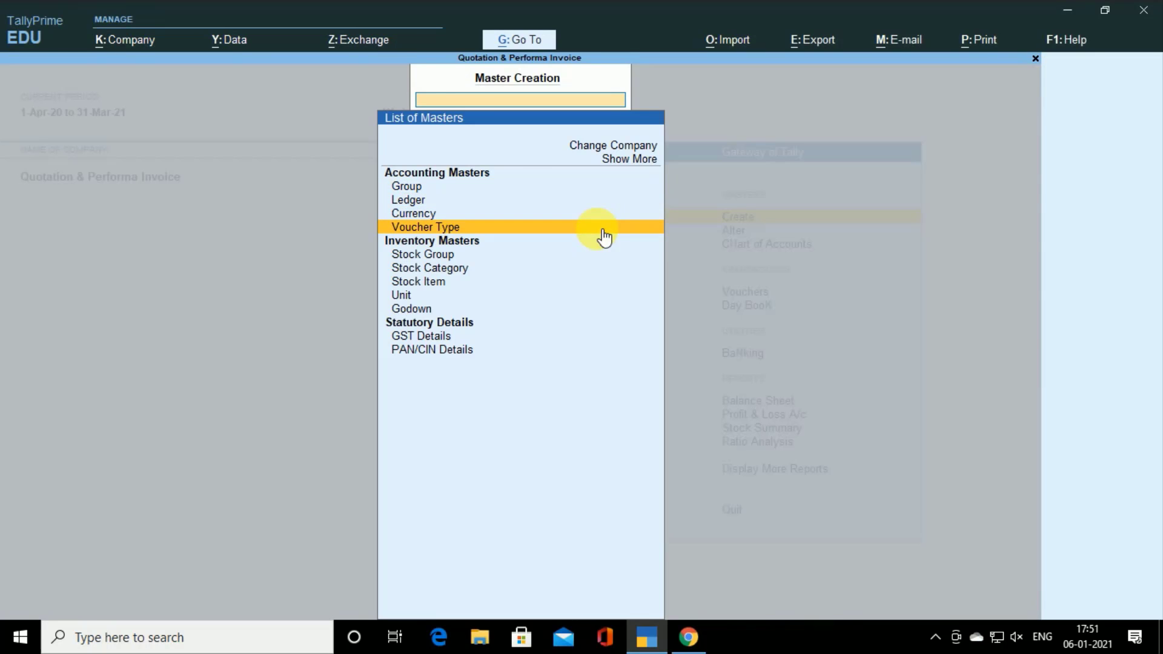
key("Return")
key("Escape")
key("Escape")
key("Down")
Open the Sales Order voucher type for alteration.
key("Return")
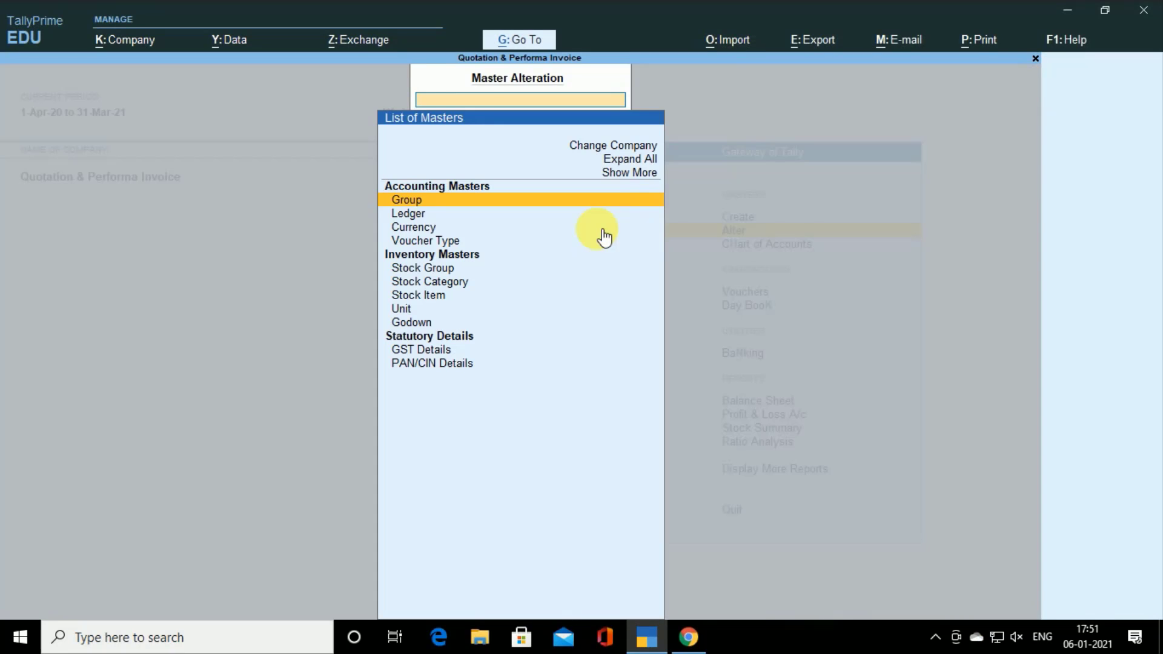
key("Down")
key("Down")
key("Down")
key("Return")
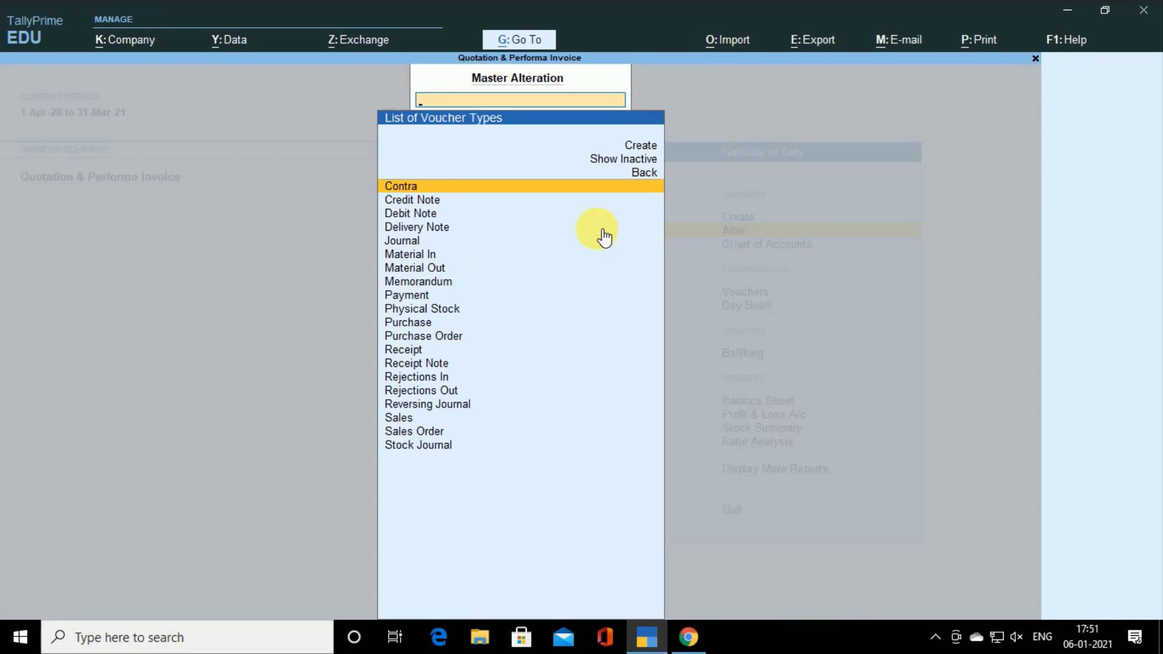
key("Down")
key("Down")
key("Down")
key("Down")
key("Down")
key("Down")
key("Down")
key("Down")
key("Down")
key("Down")
key("Down")
key("Down")
key("Down")
key("Down")
key("Down")
key("Down")
key("Down")
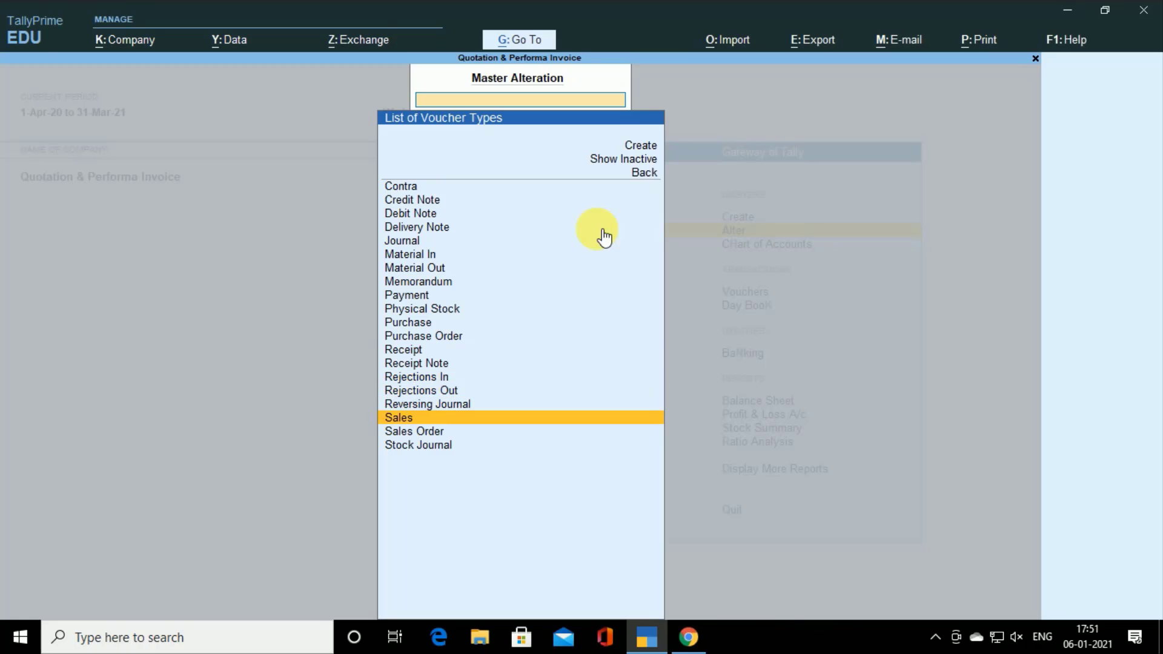
key("Down")
key("Return")
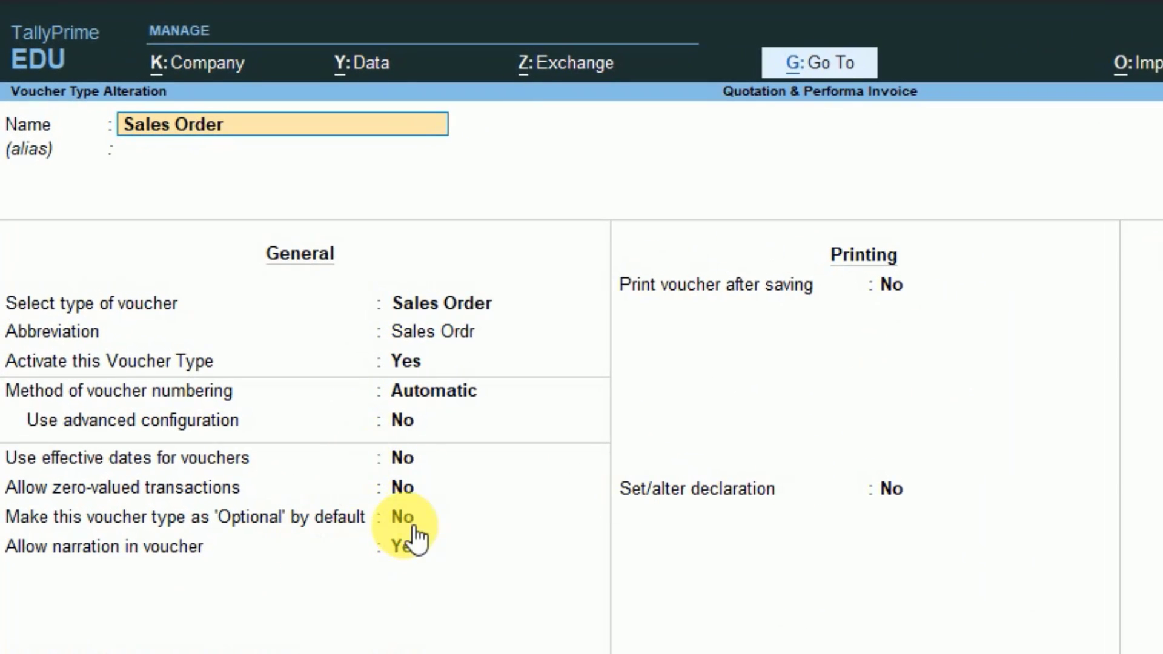
Set the Sales Order voucher type to be 'Optional' by default to Yes and save the alteration.
left_click(414, 527)
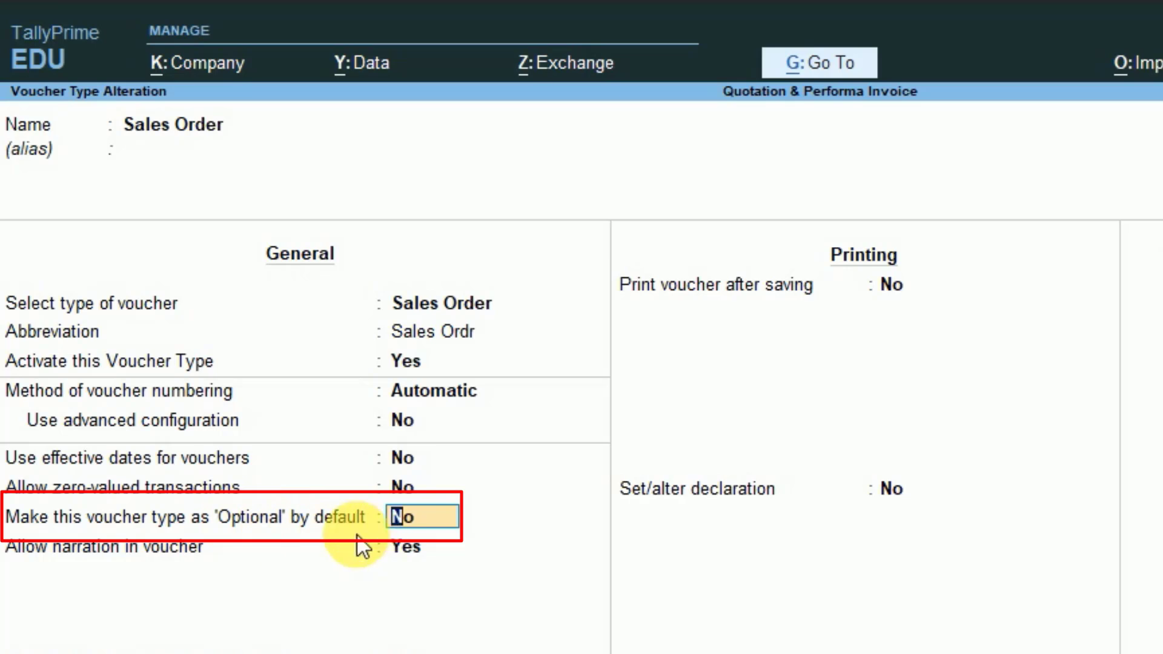
type("Y")
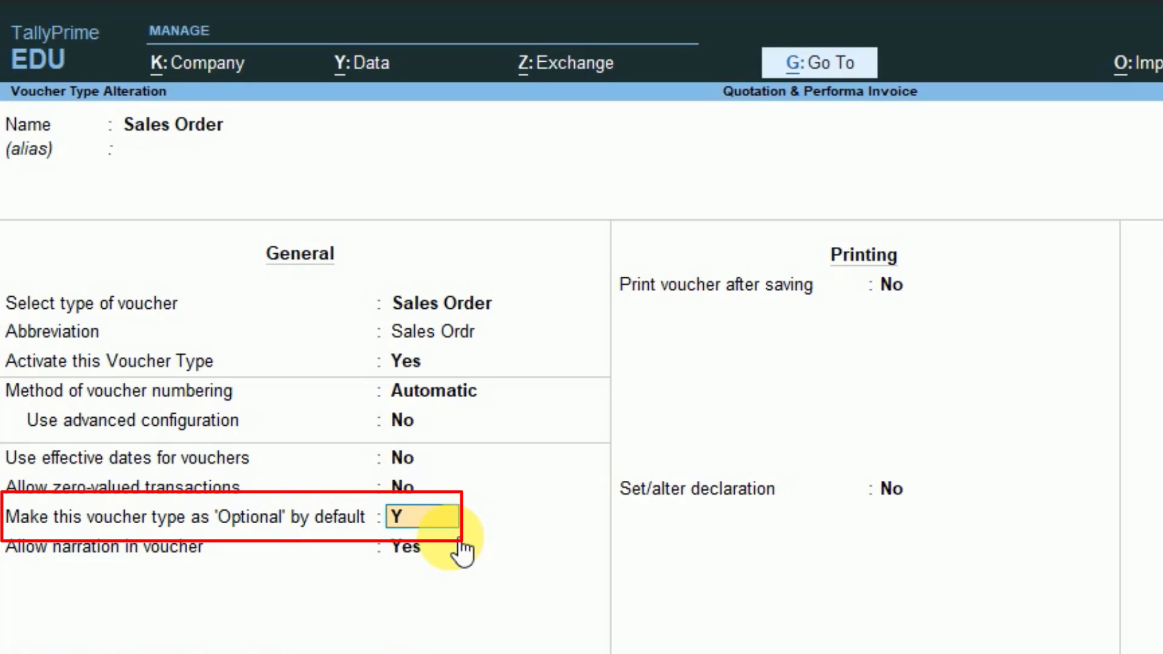
key("Return")
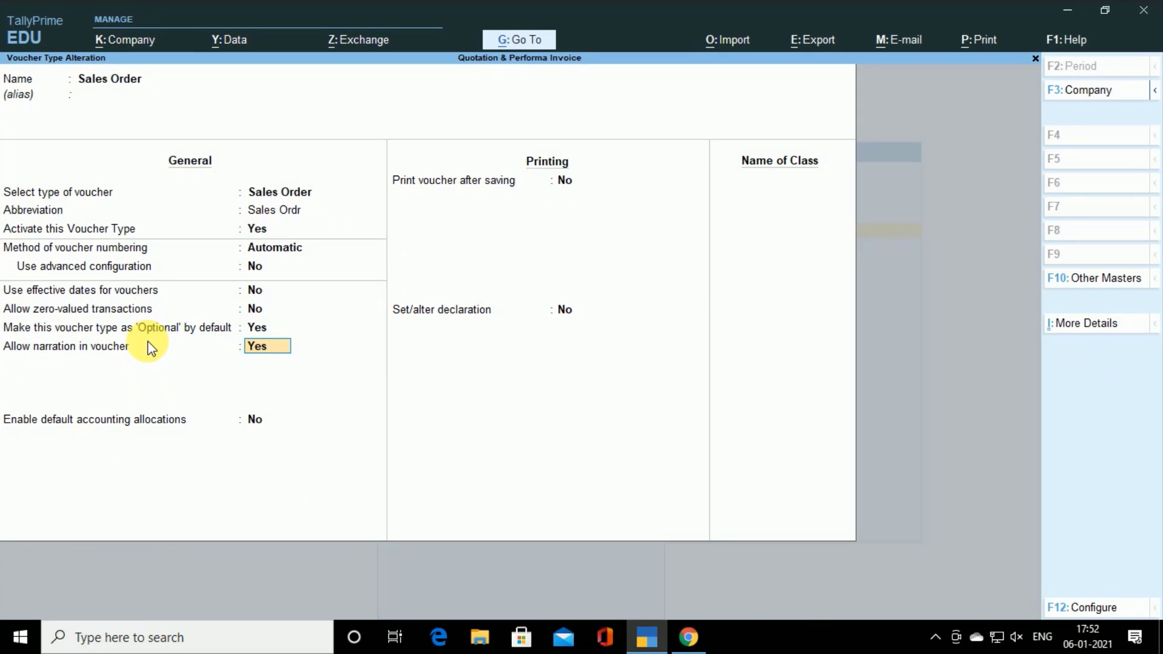
key("ctrl")
key("ctrl+a")
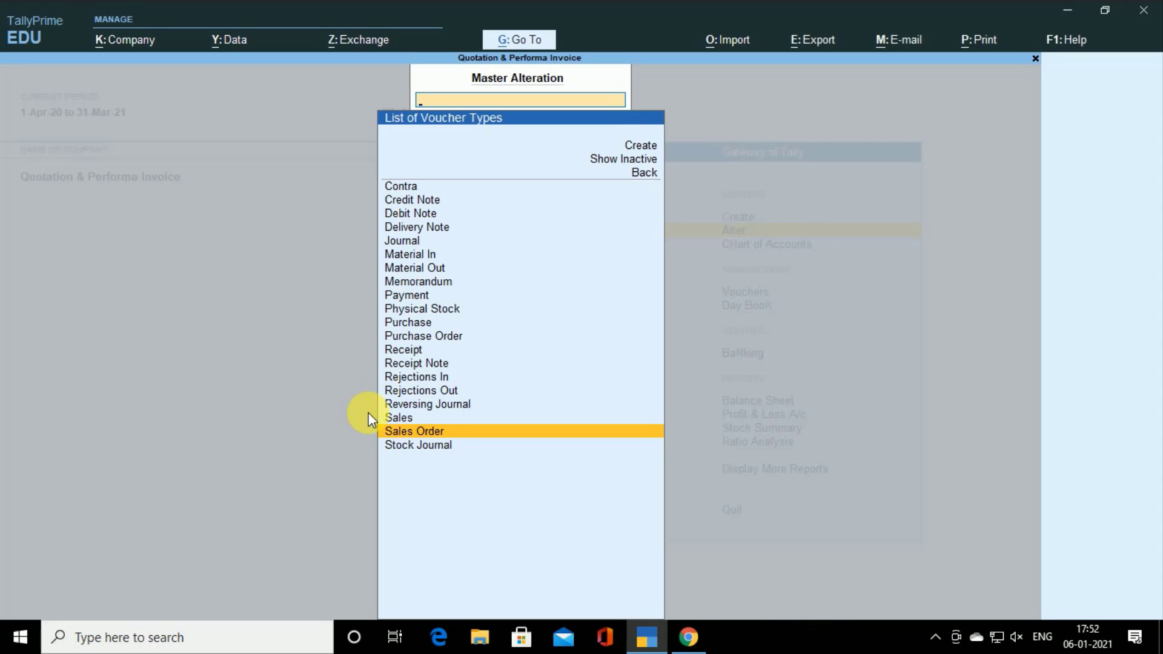
Leave master alteration for the Gateway of Tally and open voucher creation.
key("Escape")
key("Escape")
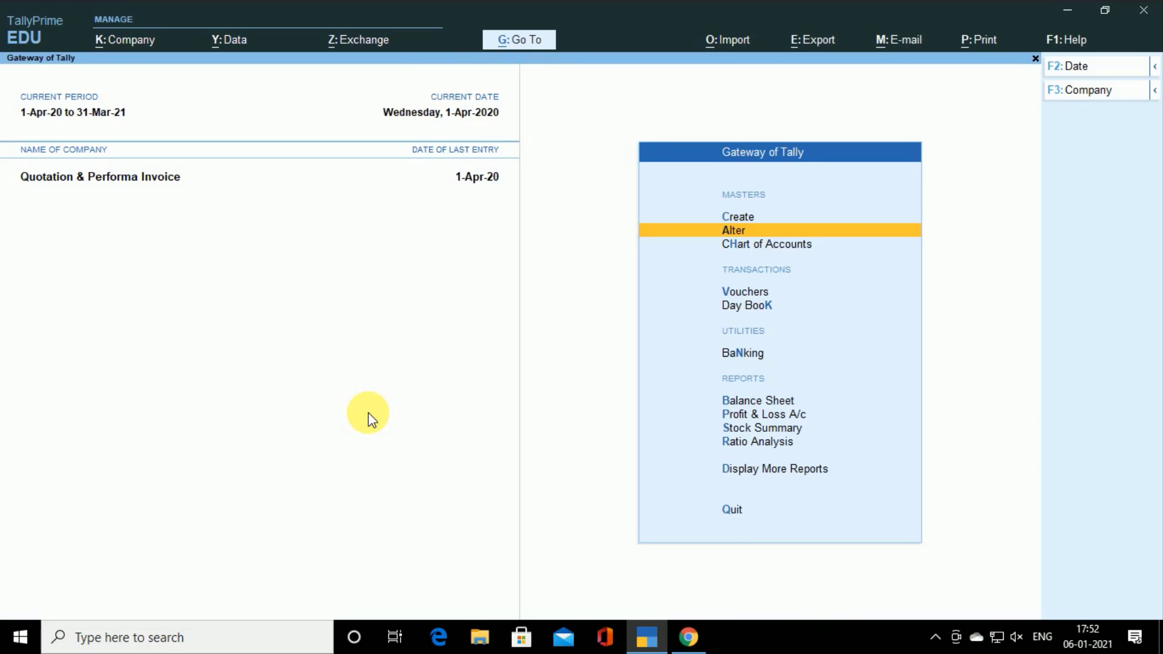
key("Down")
key("Down")
key("Down")
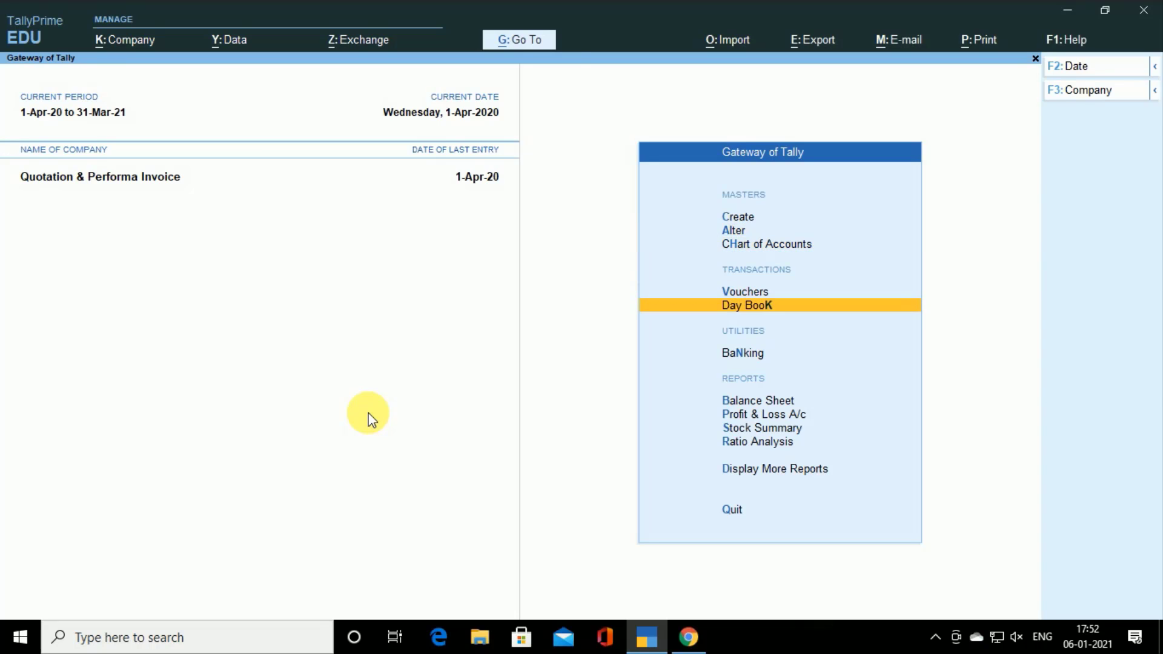
key("Return")
key("Escape")
key("Up")
key("Return")
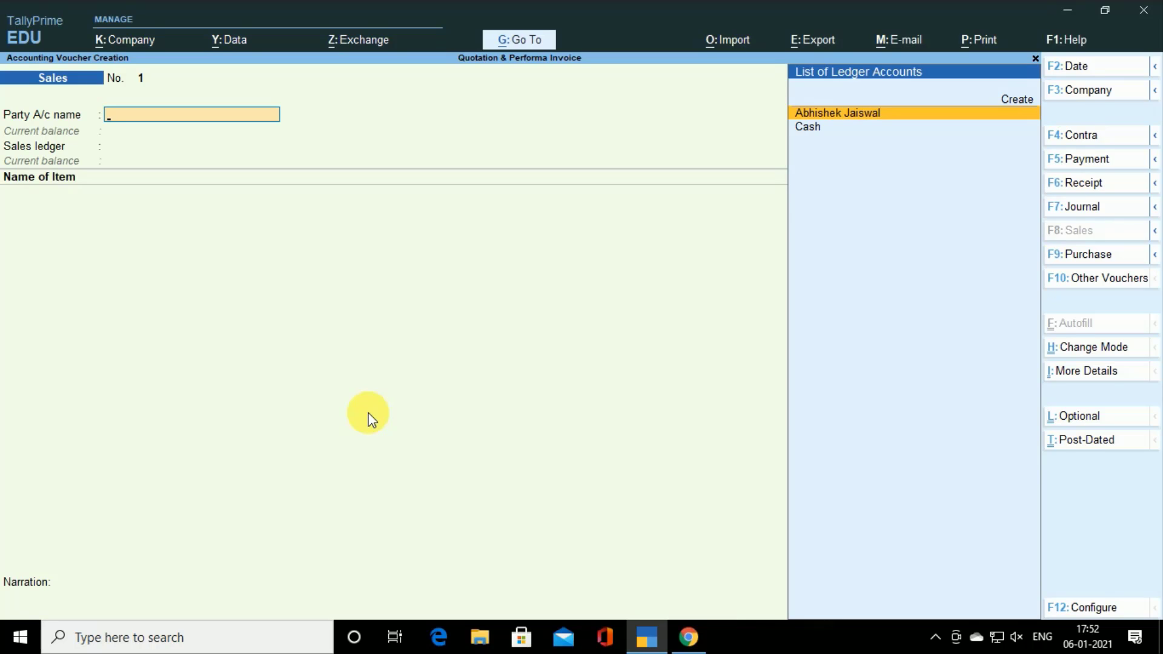
key("F9")
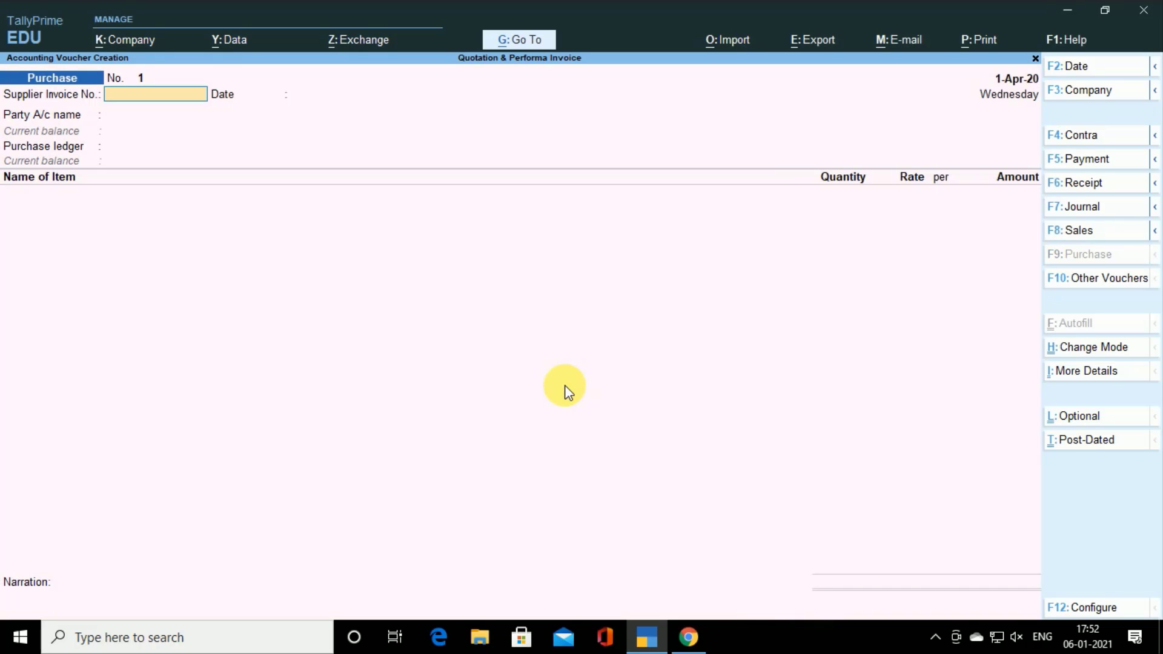
key("Escape")
key("Return")
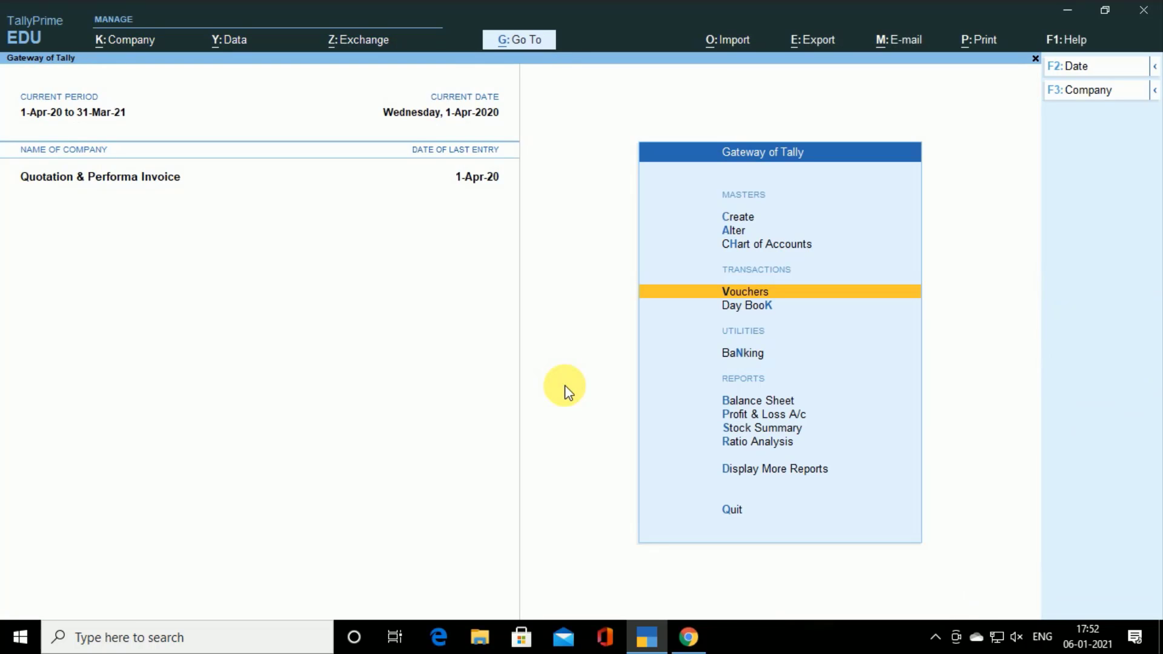
key("F10")
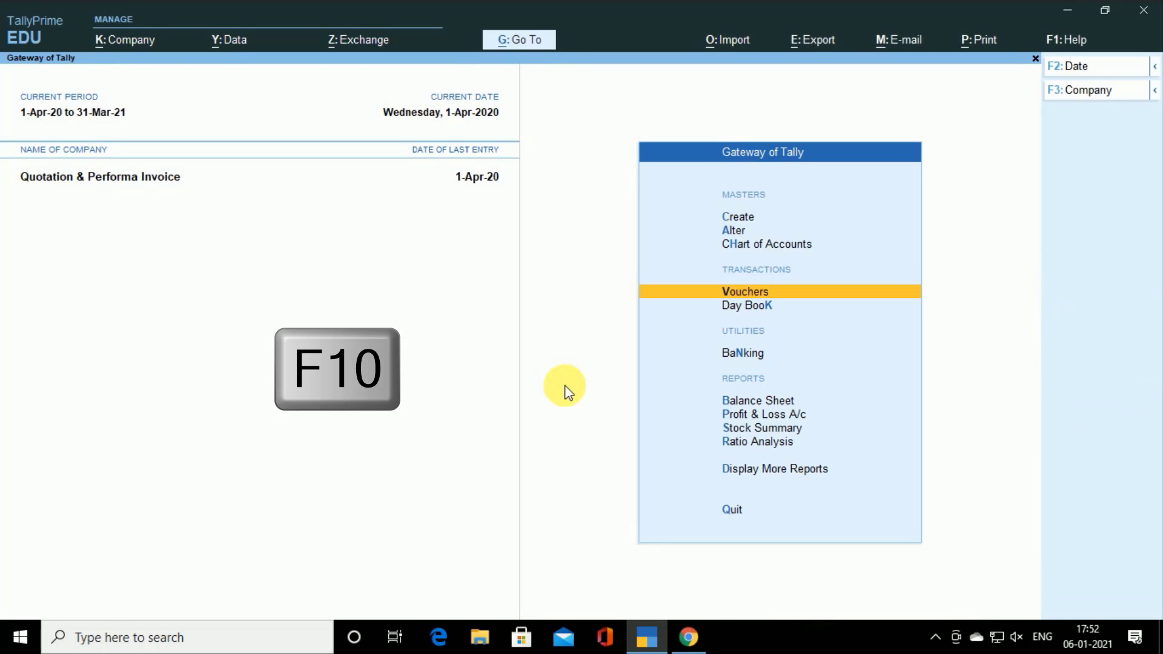
Open voucher creation and change the voucher type to Sales Order to check its default status.
key("Return")
key("F10")
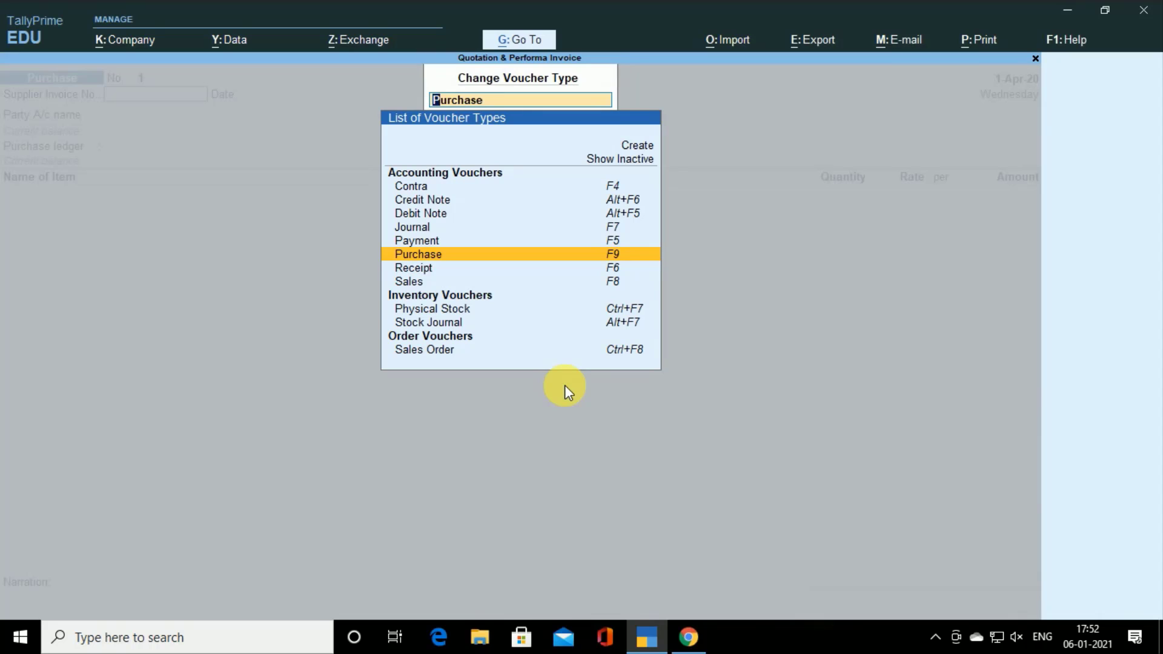
key("Down")
key("Down")
key("Down")
key("Down")
key("Down")
key("ctrl+F8")
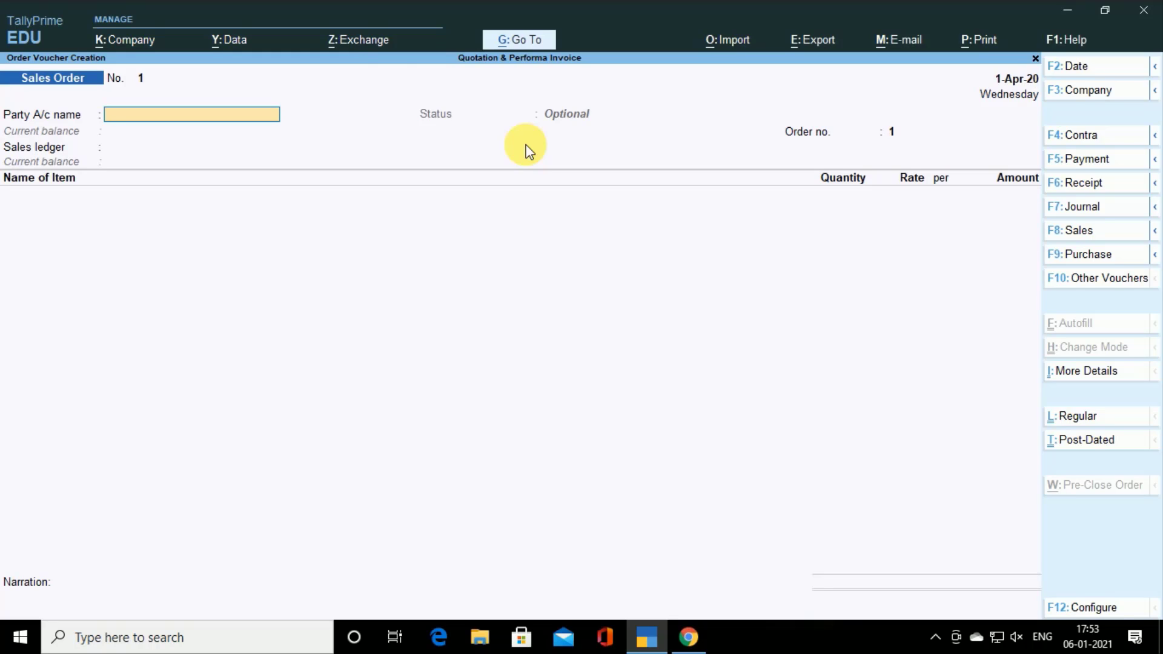
Switch the new Sales Order voucher to regular and quit it without saving.
key("ctrl+l")
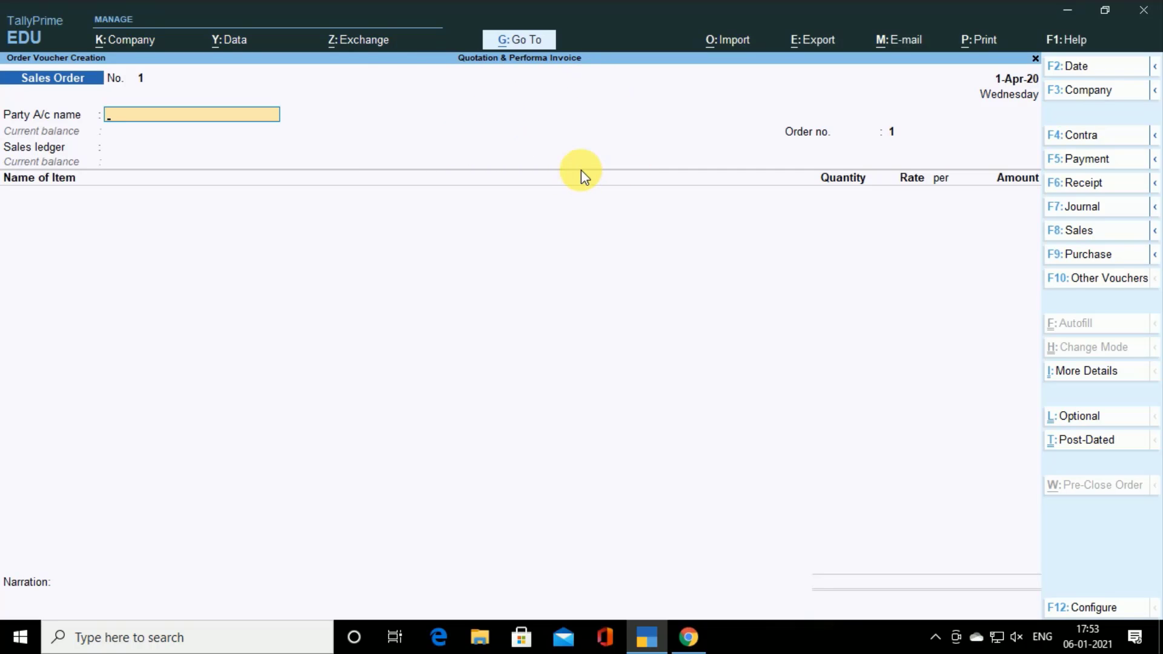
key("Escape")
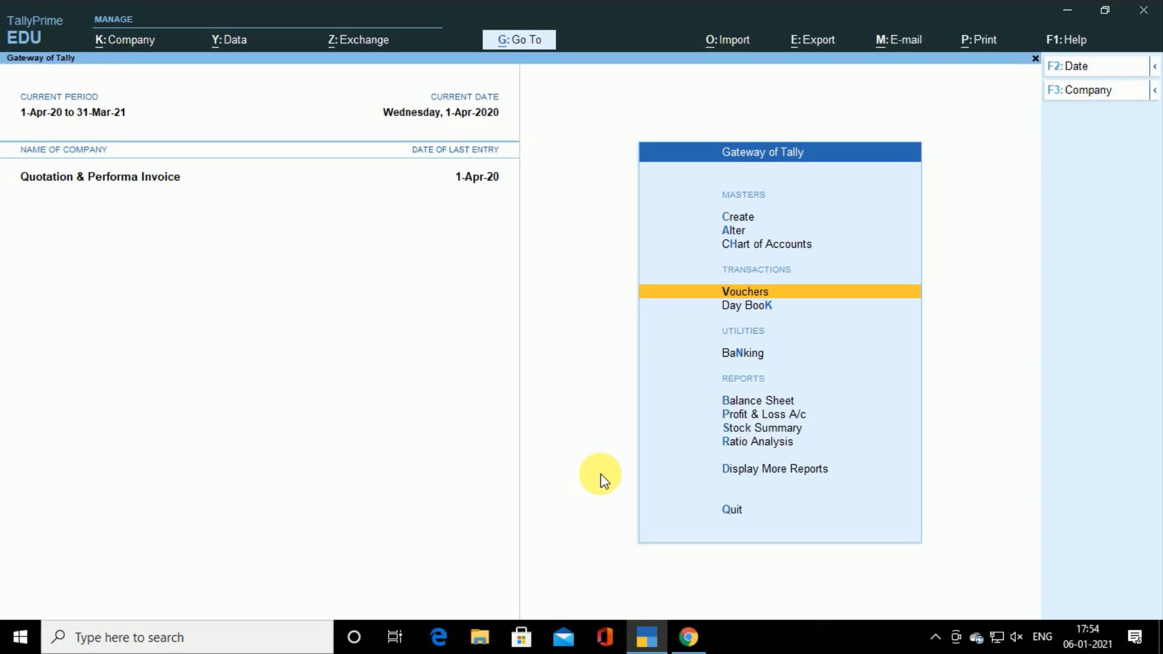
Switch to Chrome and open tallysolutions.com in a new tab.
left_click(691, 636)
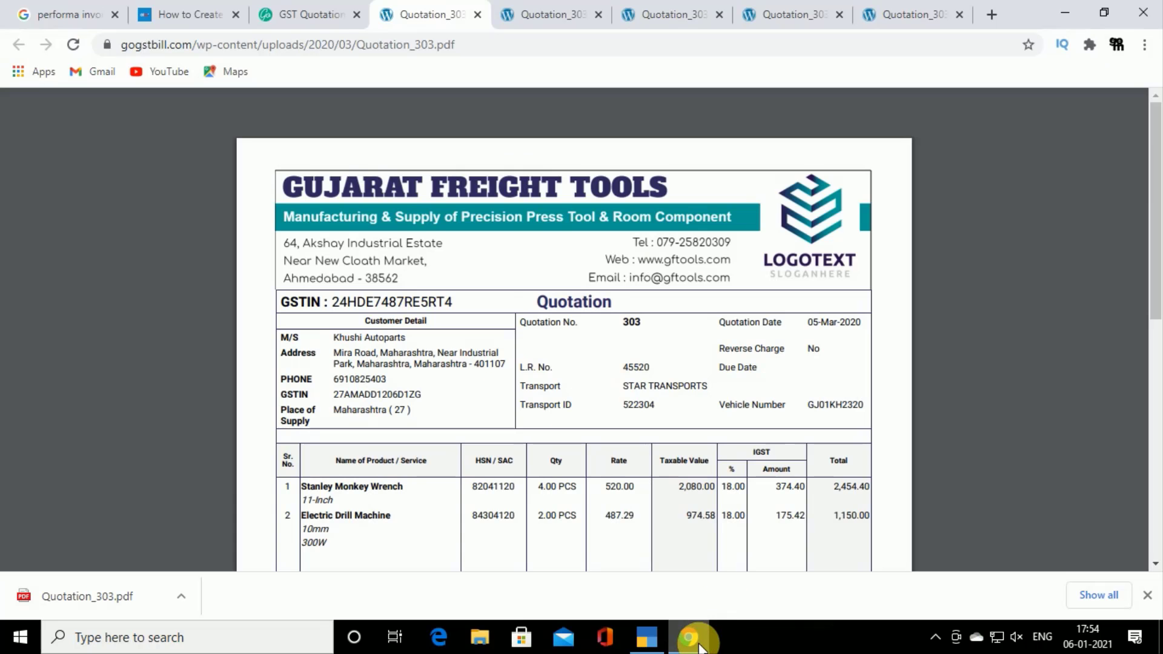
left_click(989, 19)
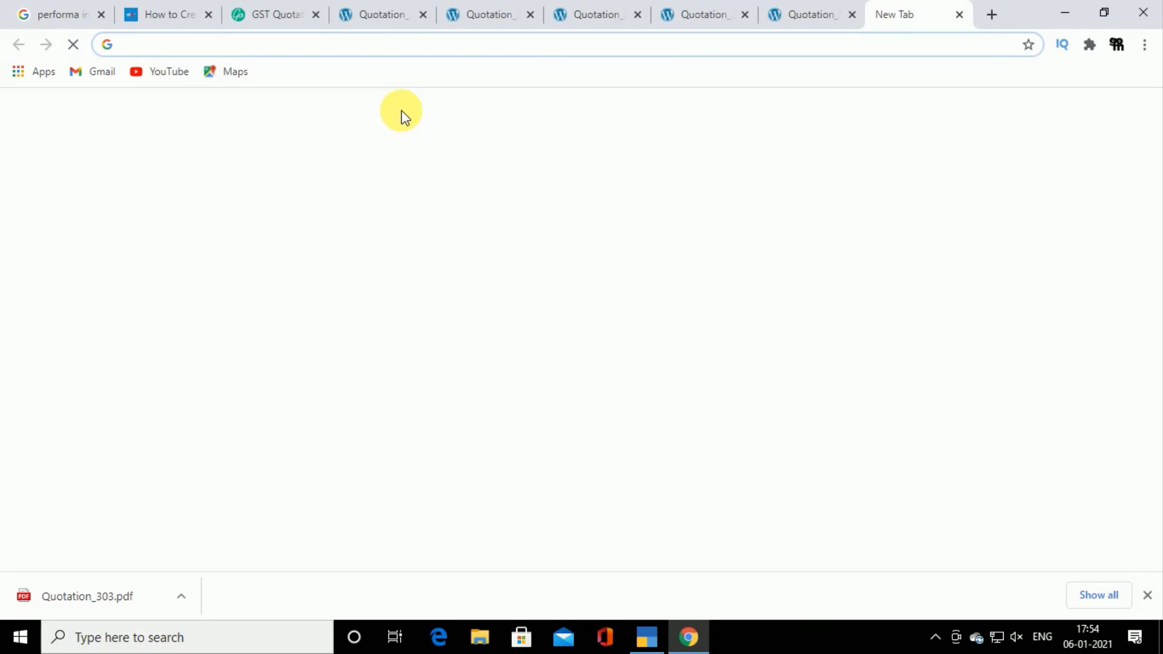
type("TALlysolutions.com")
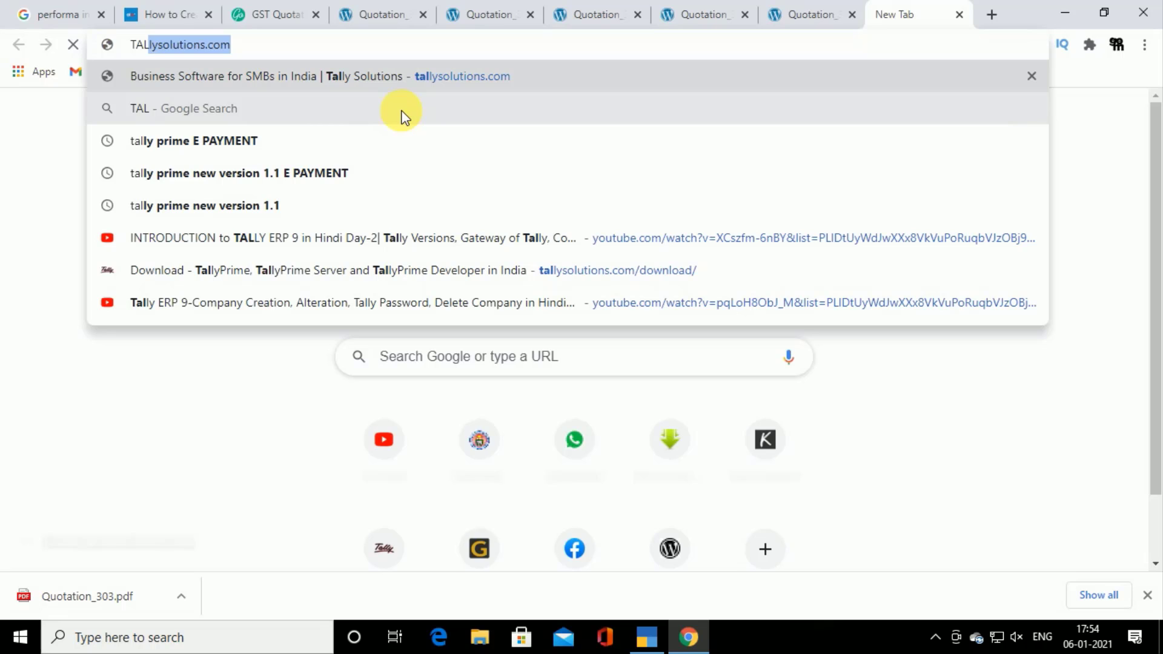
key("Return")
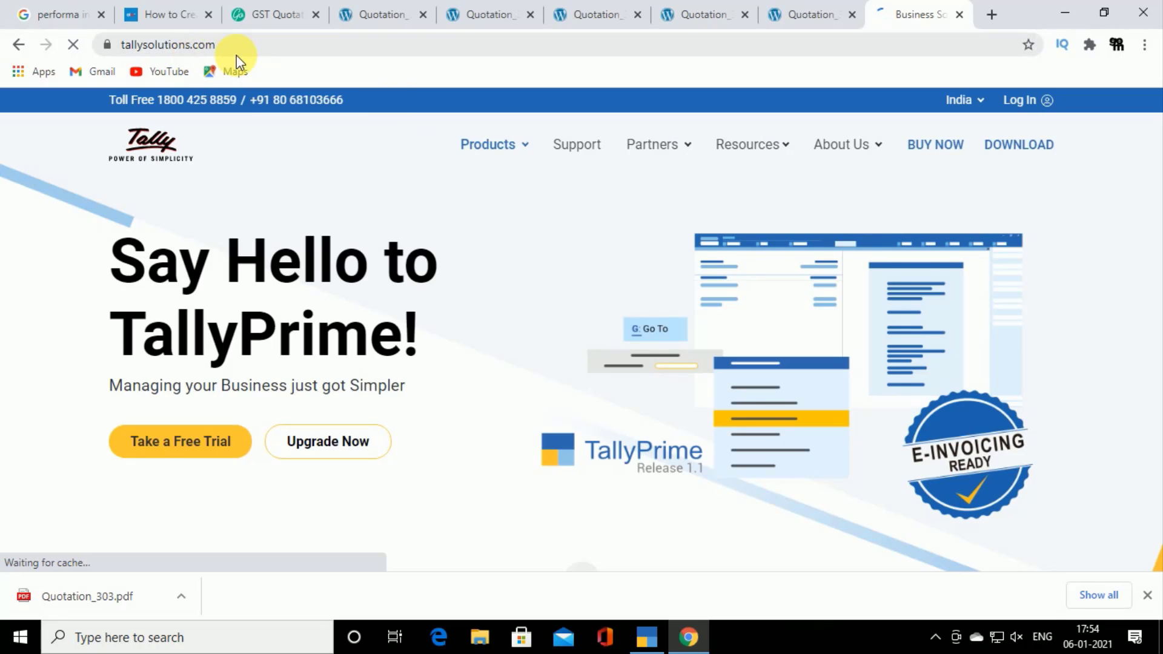
Go to the Tally website's download page and open the page for previous versions.
left_click(1033, 157)
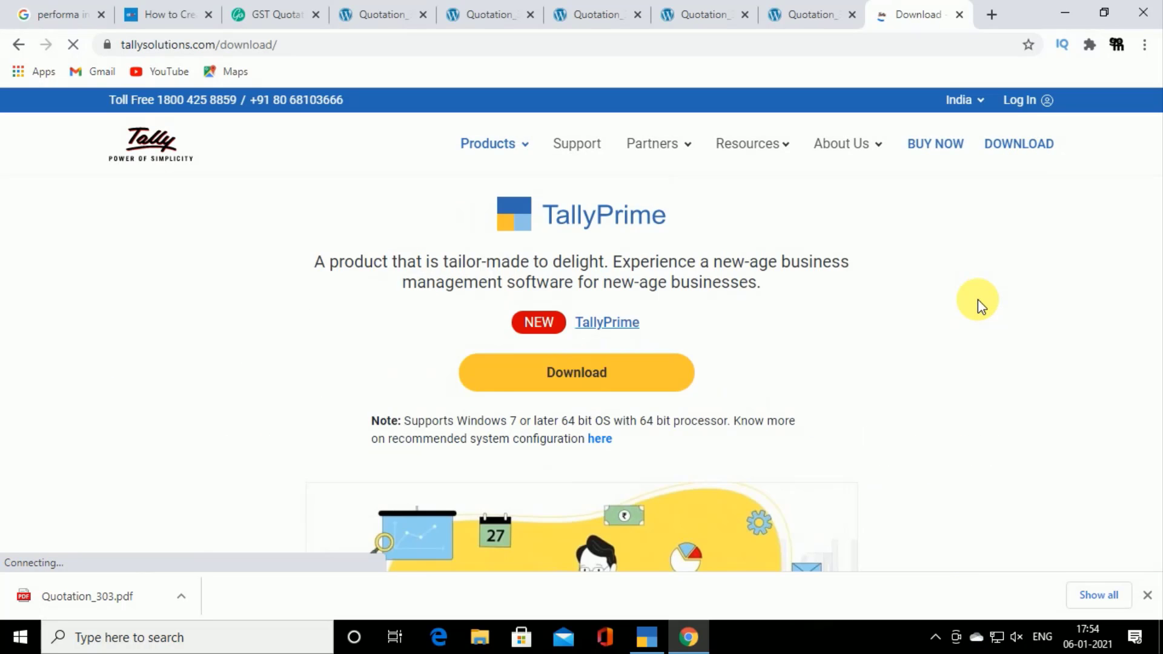
scroll(979, 299, "down", 15)
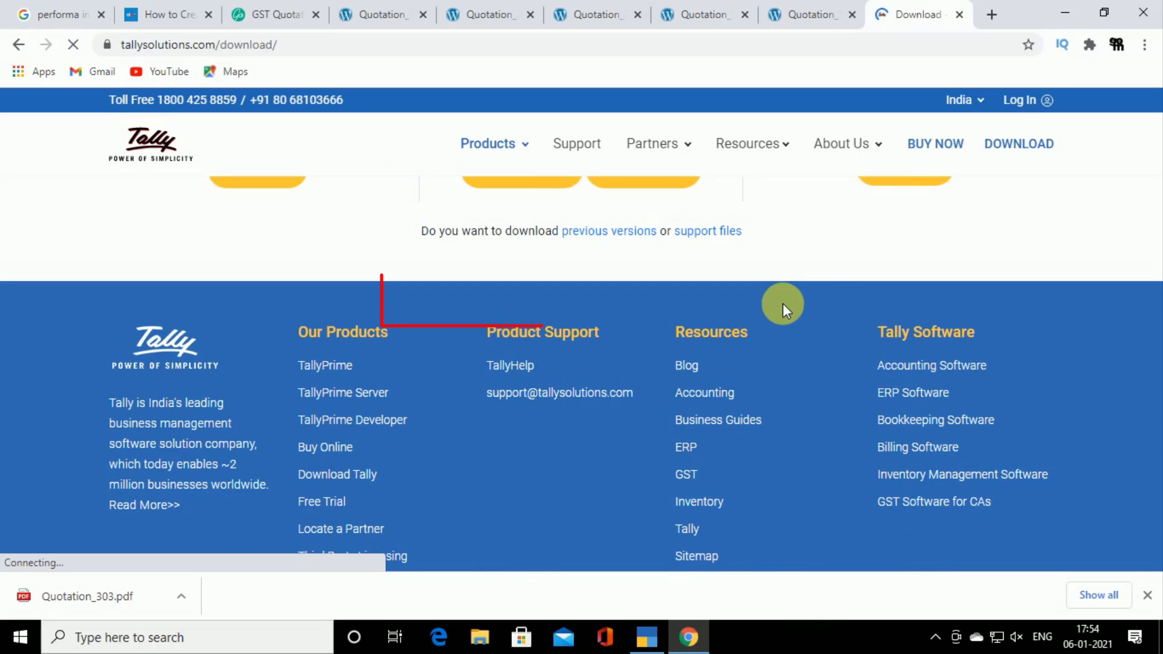
scroll(783, 304, "up", 1)
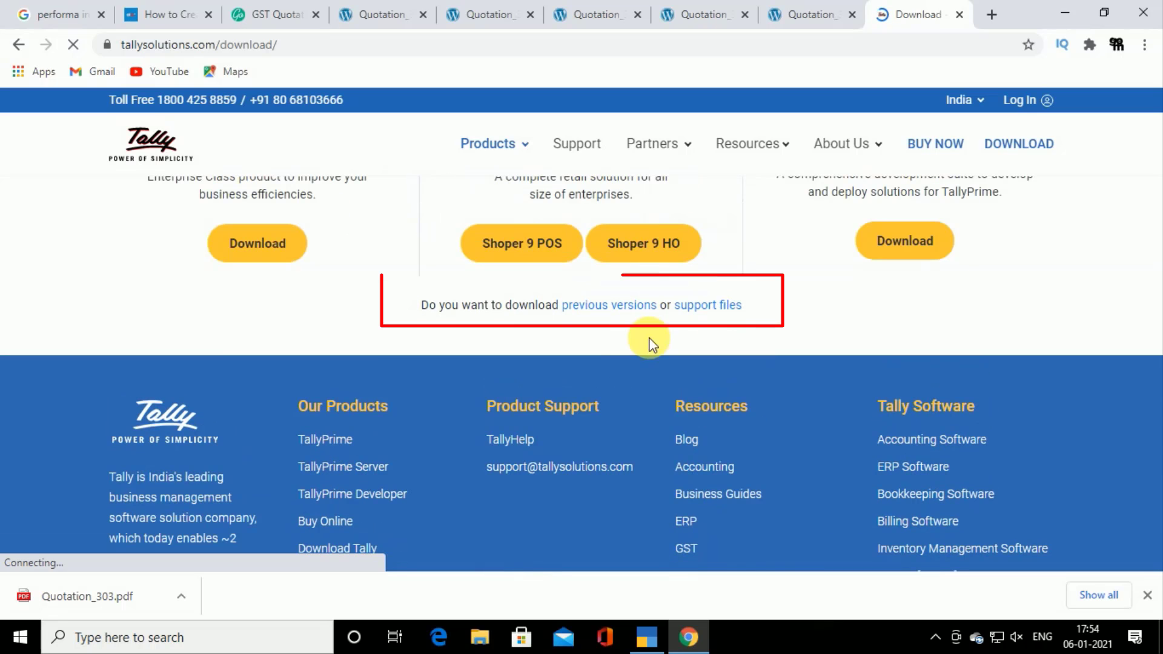
left_click(612, 315)
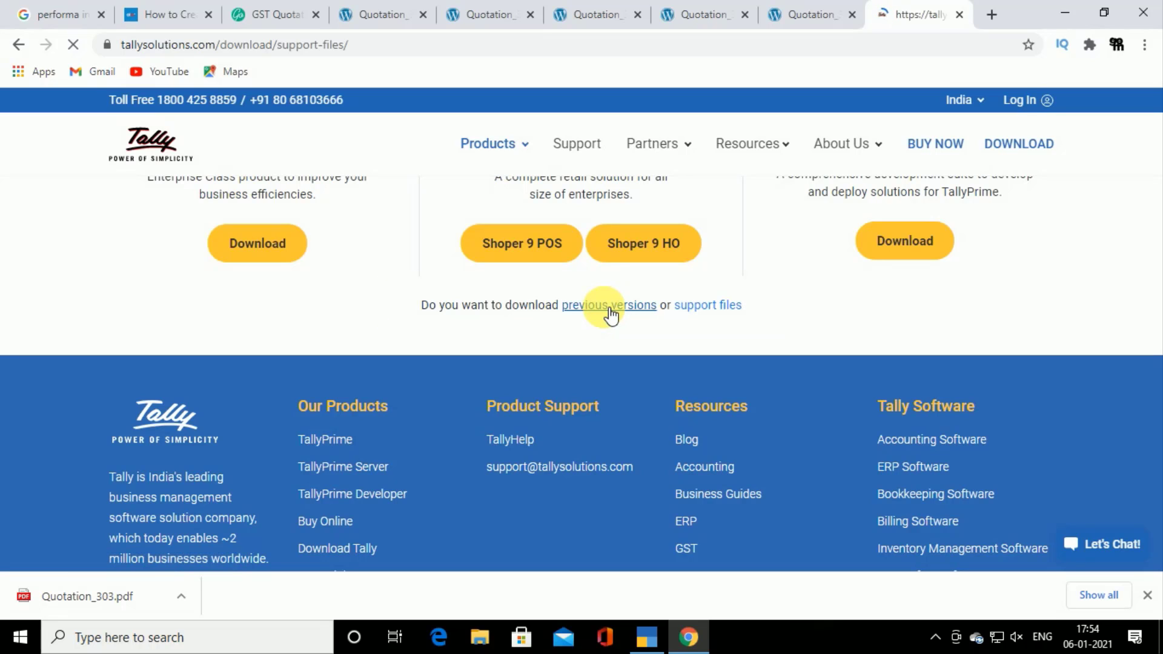
Examine which previous releases are offered for installation under TallyPrime, leaving the selected release as it is.
scroll(624, 341, "down", 4)
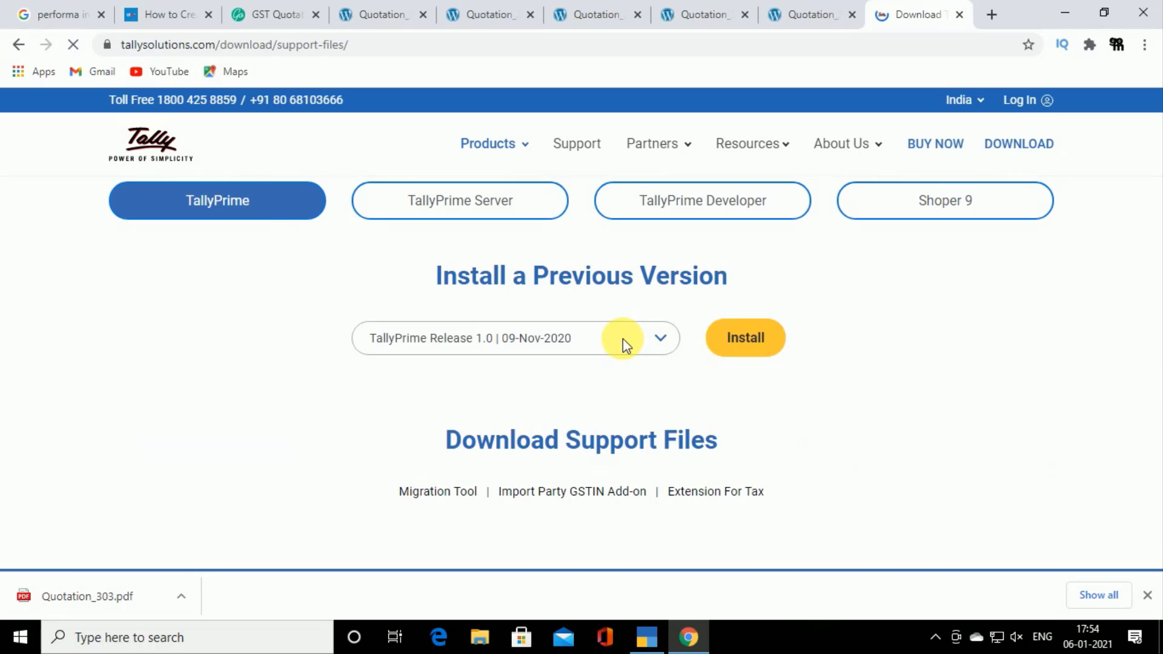
left_click(659, 343)
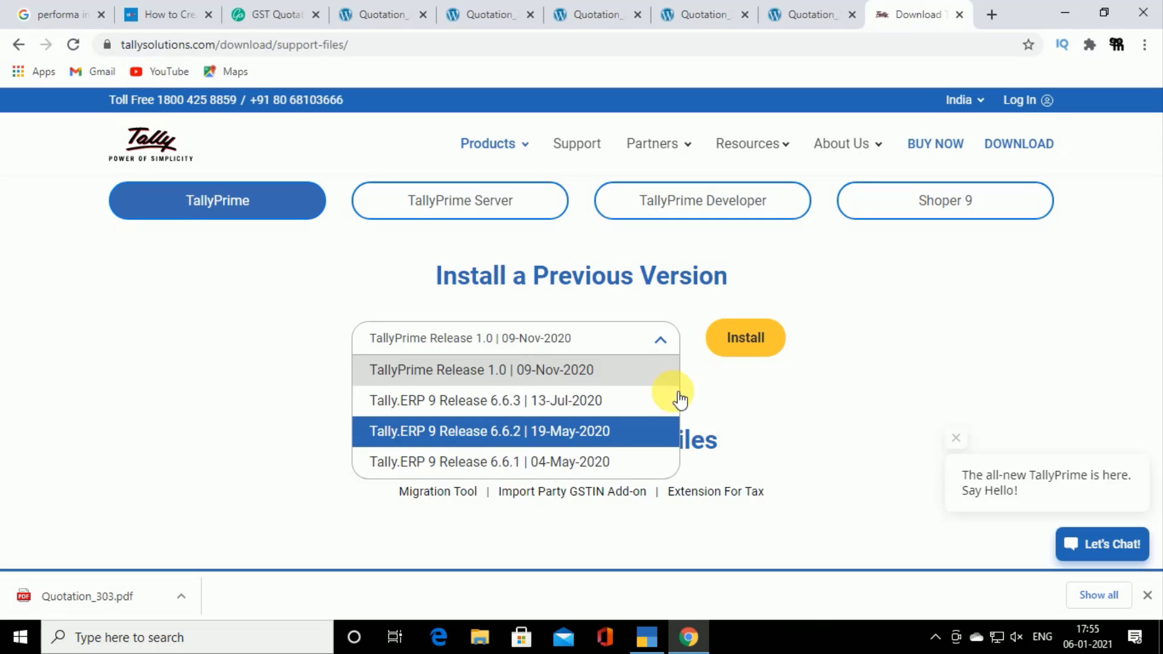
left_click(883, 322)
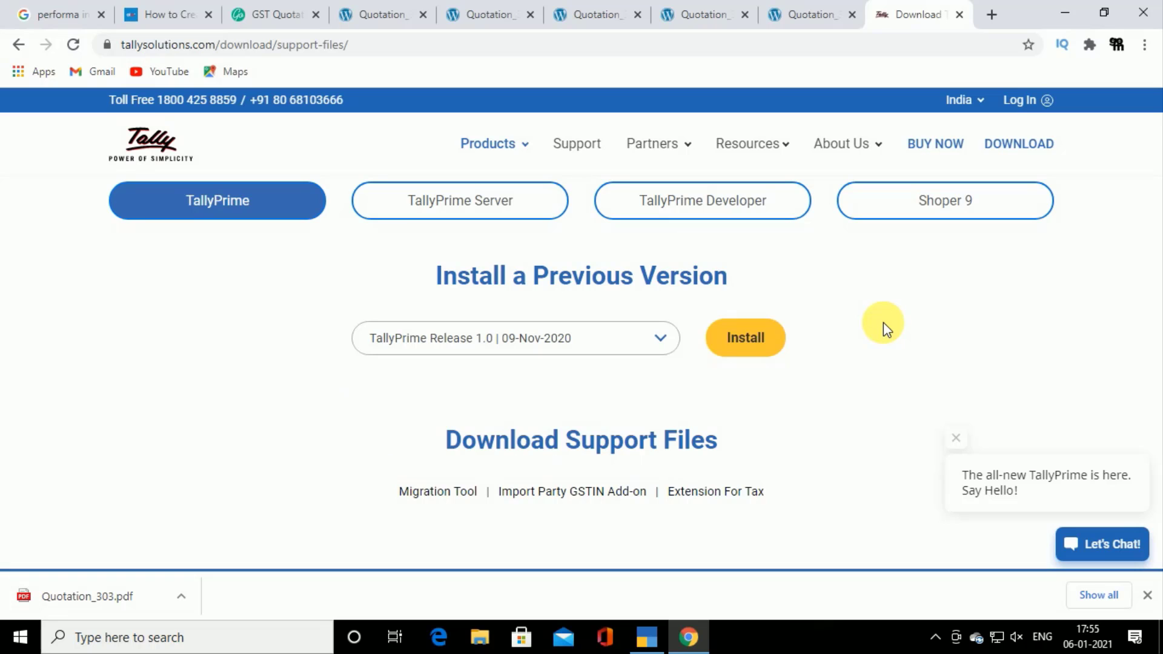
left_click(637, 344)
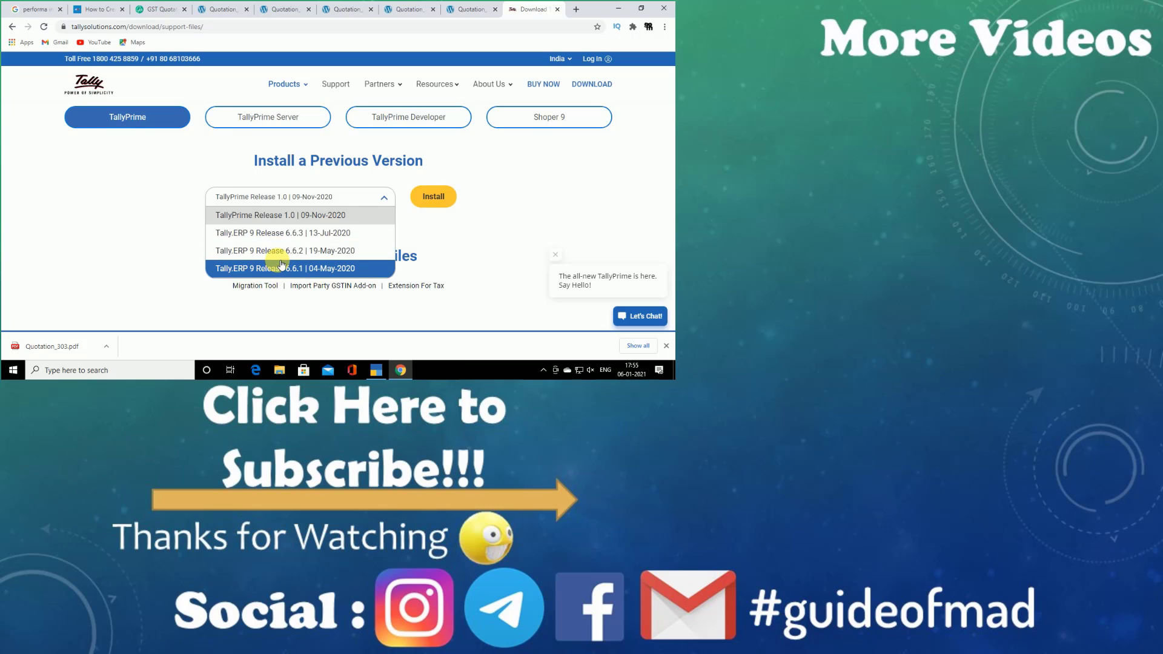
left_click(136, 229)
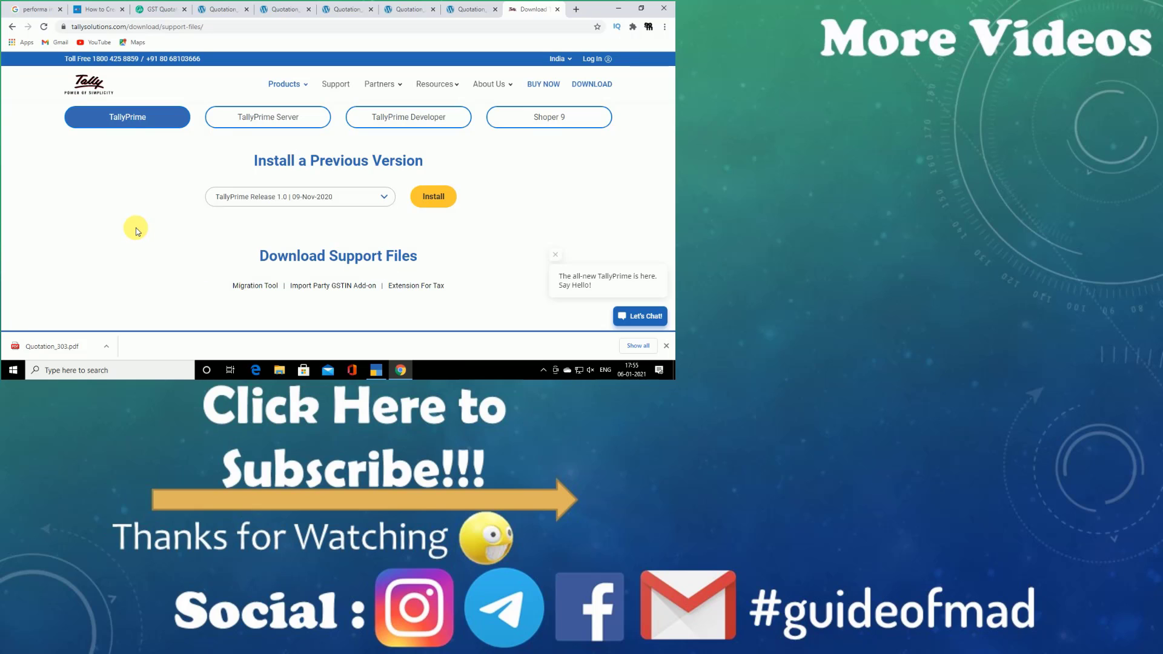